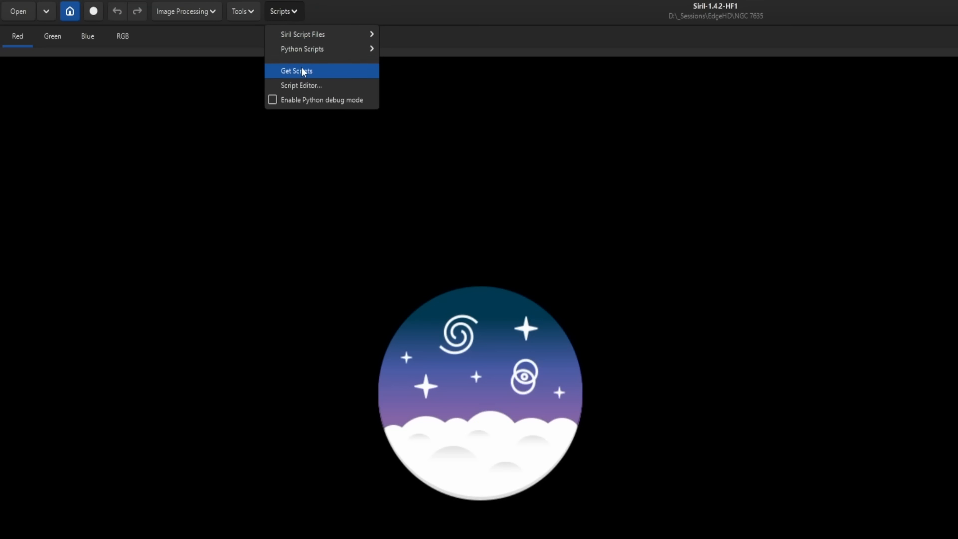
- Find AMSP.py in the online scripts repository, enable it and apply the preferences
left_click(301, 70)
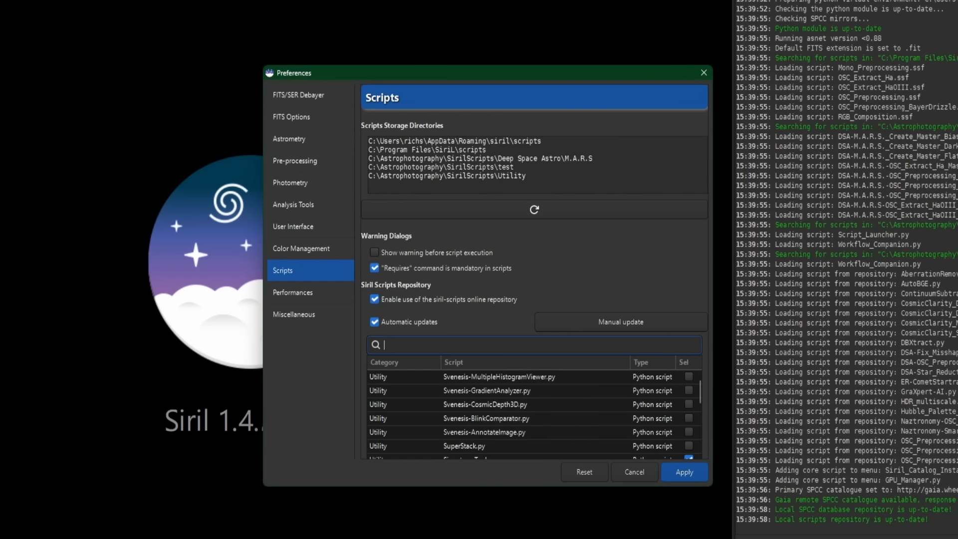
type("amsp")
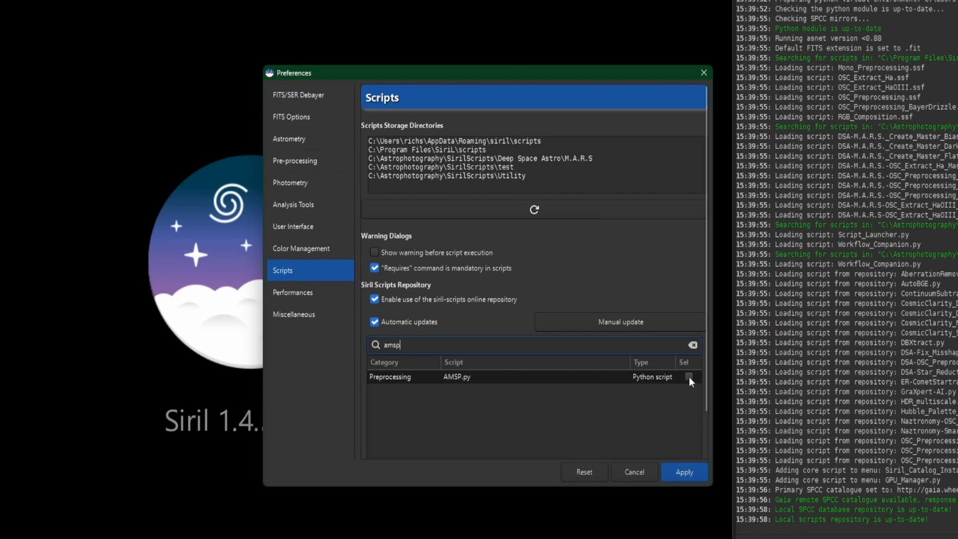
left_click(689, 376)
left_click(693, 472)
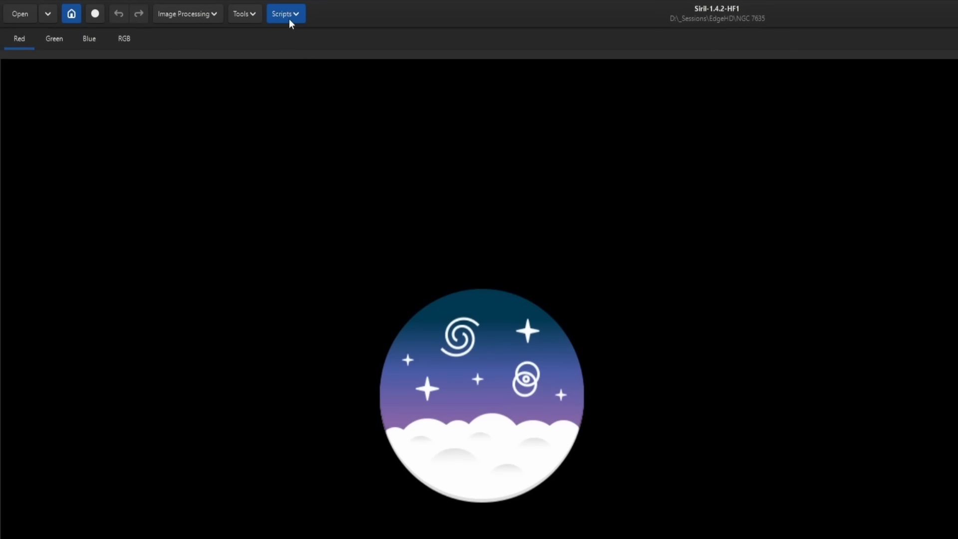
- Run the AMSP.py Python preprocessing script
left_click(292, 17)
mouse_move(317, 53)
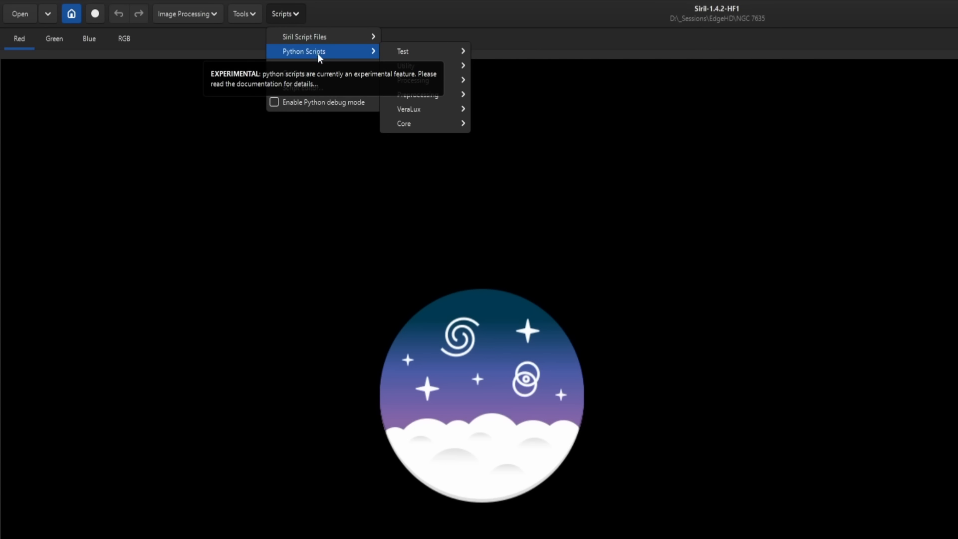
mouse_move(450, 95)
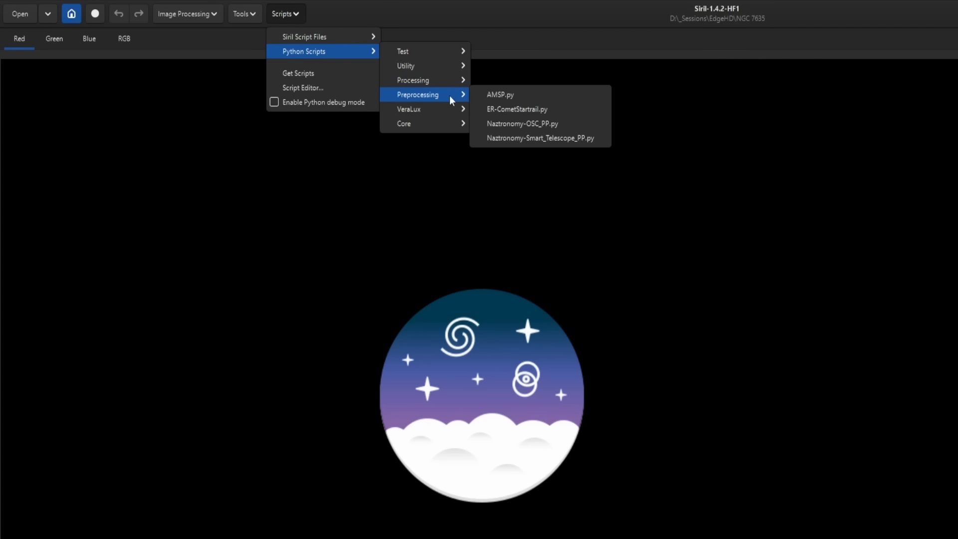
left_click(516, 95)
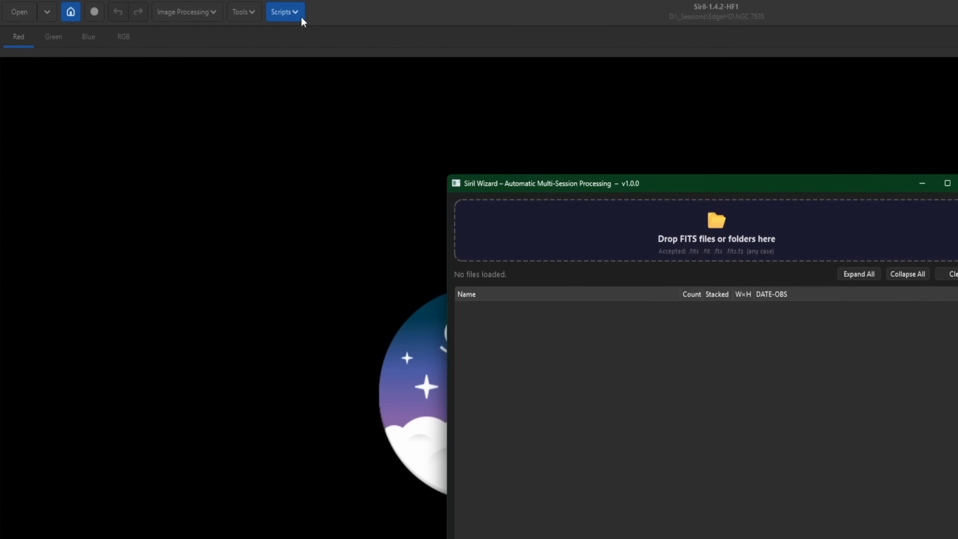
- Look over the available Siril script files and the LIGHTS folder of the Sunflower Galaxy's 2024-04-15 session
left_click(299, 16)
mouse_move(311, 35)
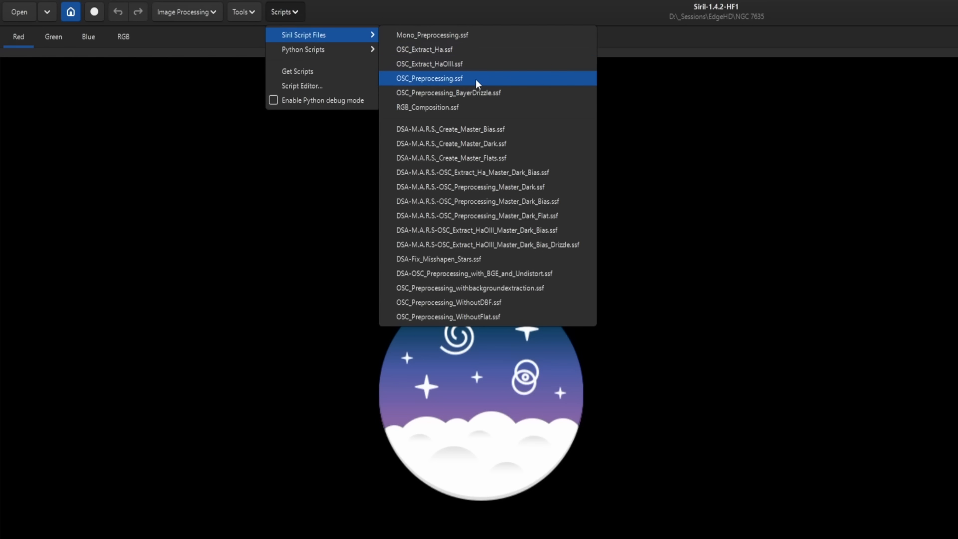
left_click_drag(3, 130, 672, 51)
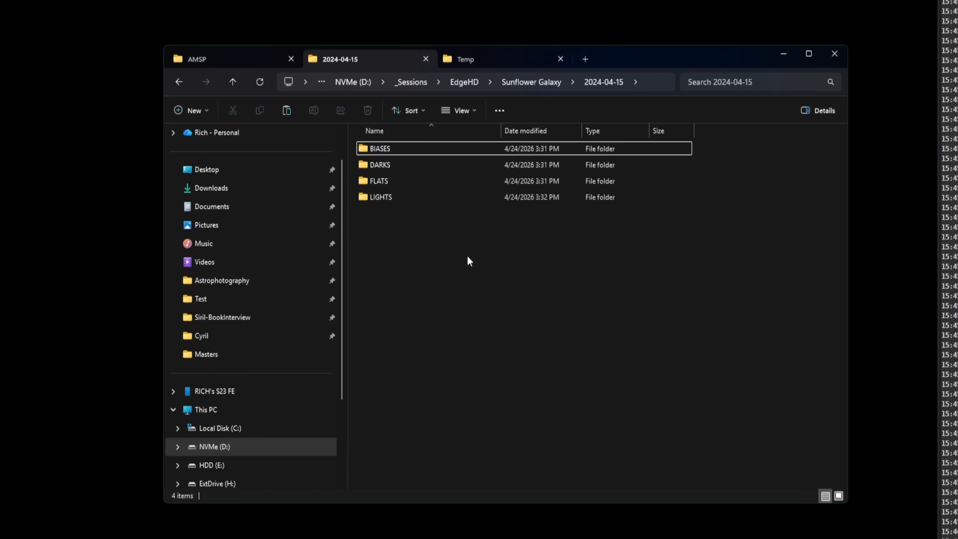
double_click(379, 199)
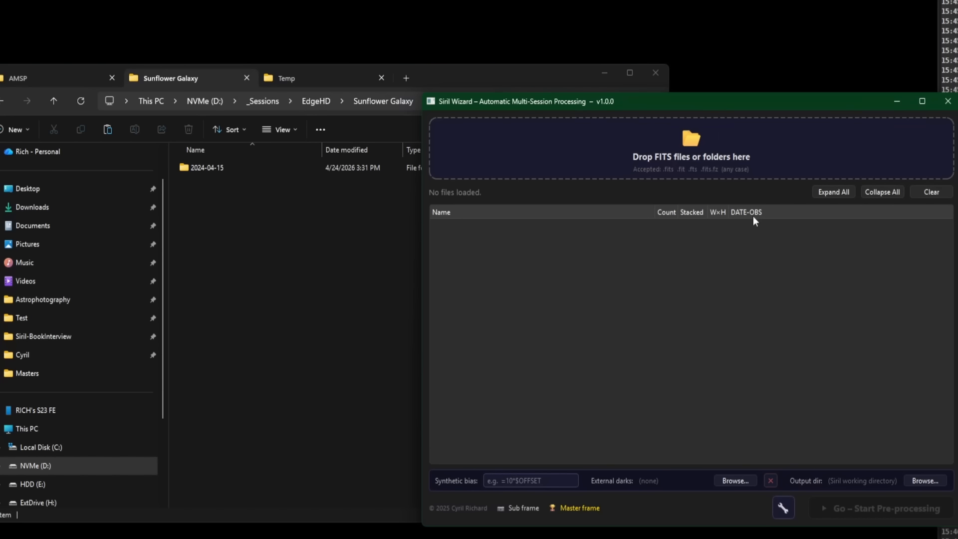
- Load the whole Sunflower Galaxy folder from EdgeHD into the Automatic Multi-Session Processing wizard
left_click_drag(704, 101, 957, 81)
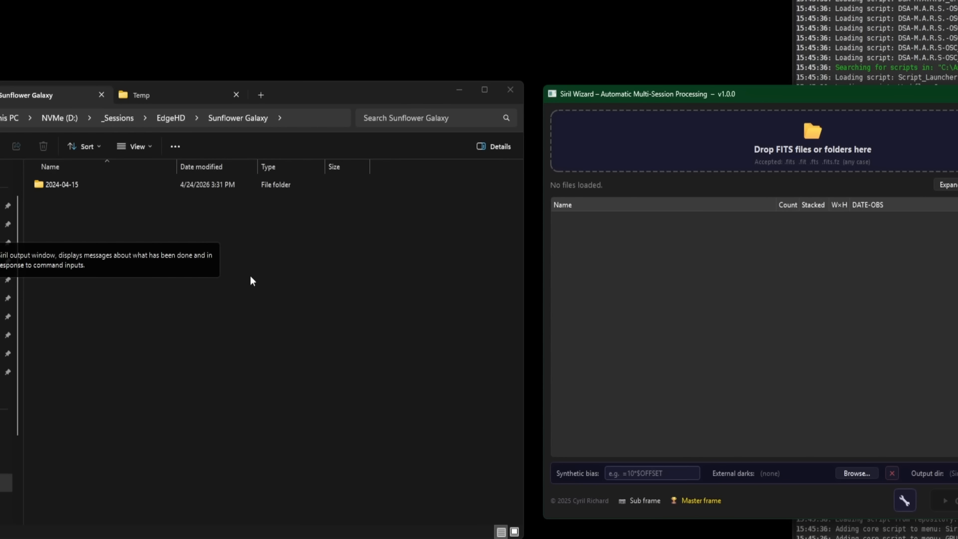
left_click(172, 118)
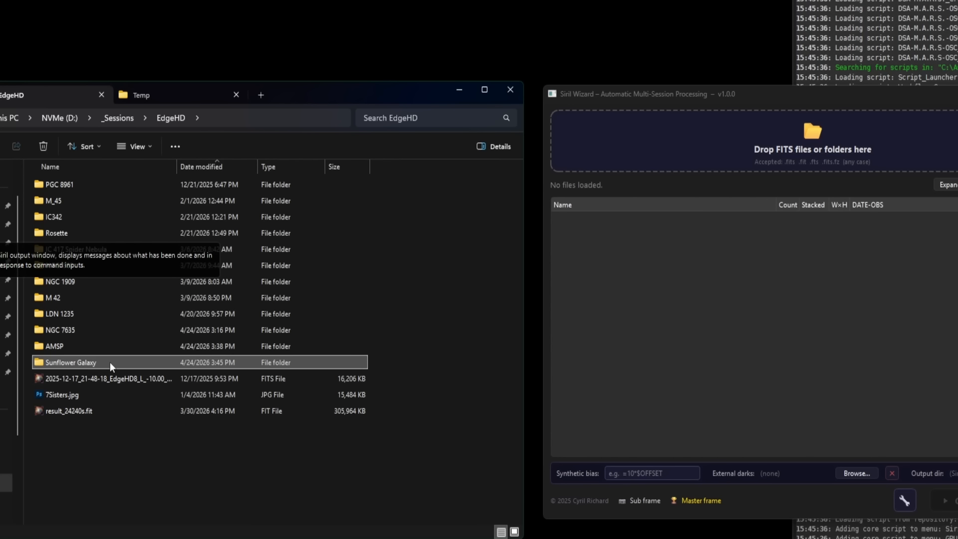
left_click_drag(110, 362, 735, 141)
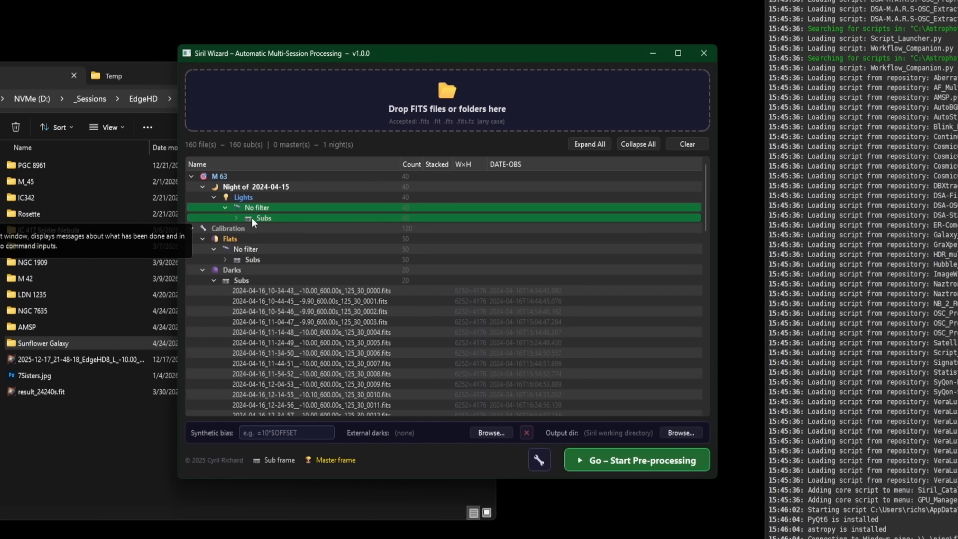
- Inspect the individual light subs listed under M 63 for the night of 2024-04-15, then collapse them
left_click(236, 219)
scroll(369, 239, "down", 7)
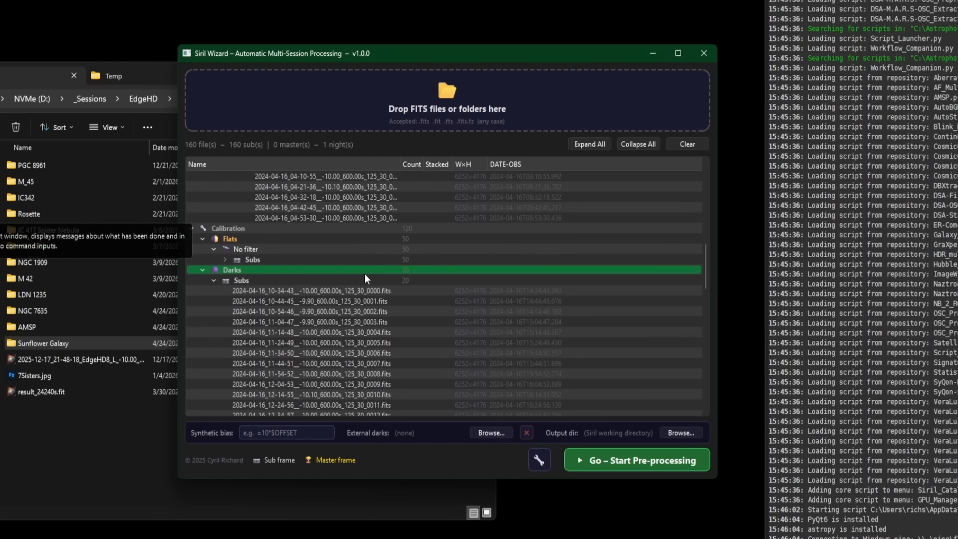
scroll(463, 250, "up", 7)
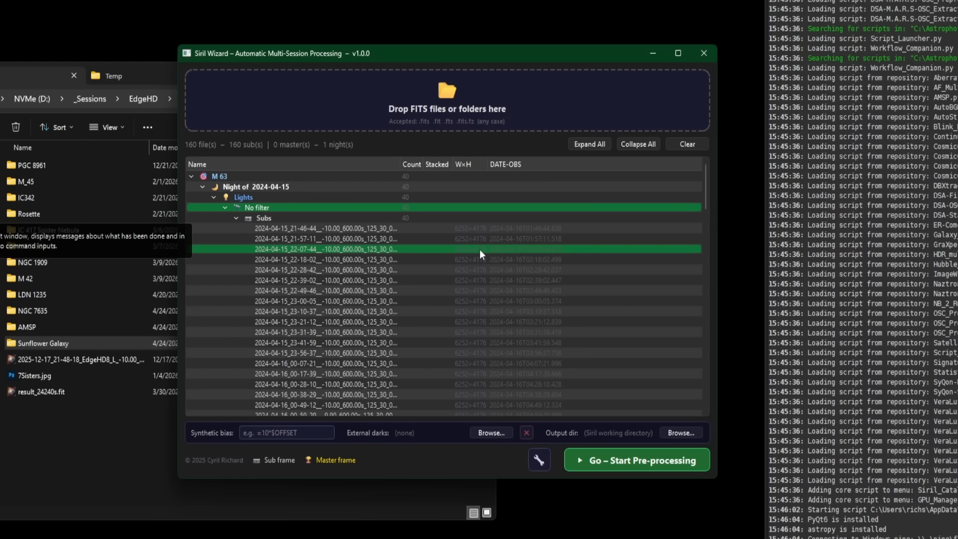
left_click(236, 218)
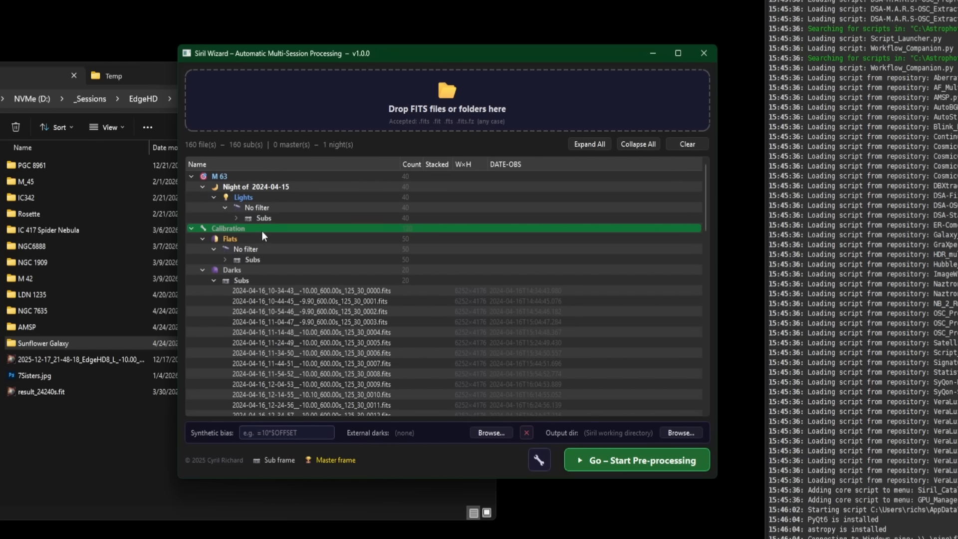
- Inspect the calibration frames in the wizard, checking the flat subs and the remaining dark and bias files
left_click(265, 239, "ctrl")
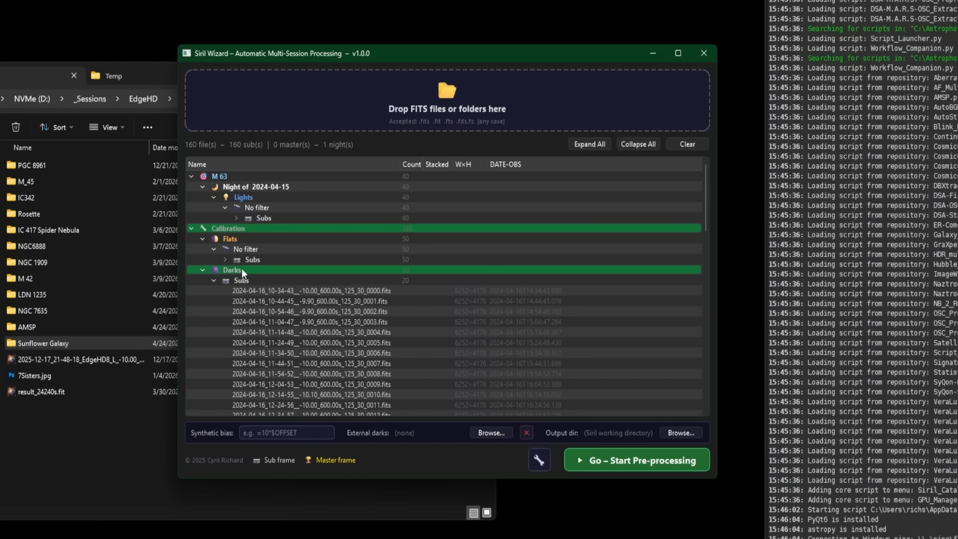
double_click(360, 261)
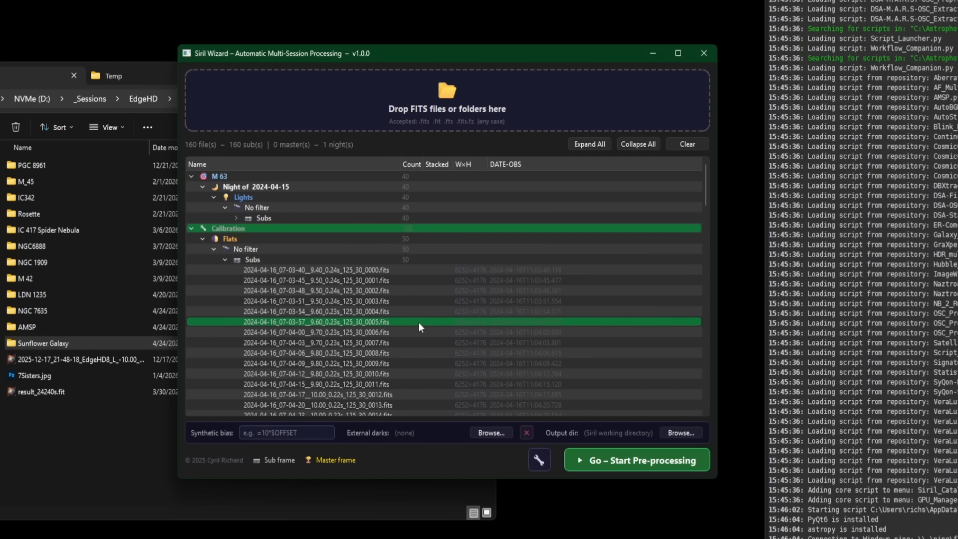
double_click(252, 260)
left_click(232, 270)
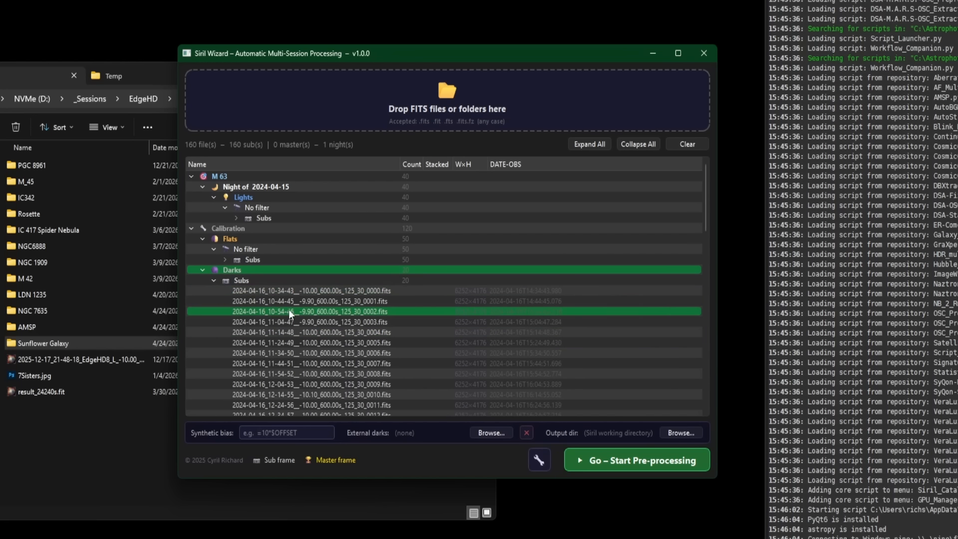
scroll(279, 320, "down", 7)
scroll(363, 329, "down", 10)
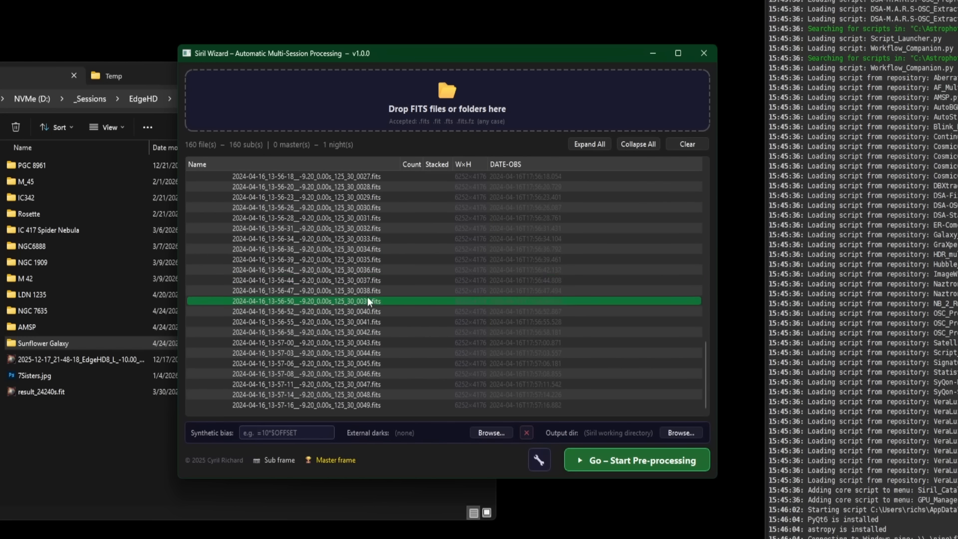
scroll(429, 282, "up", 15)
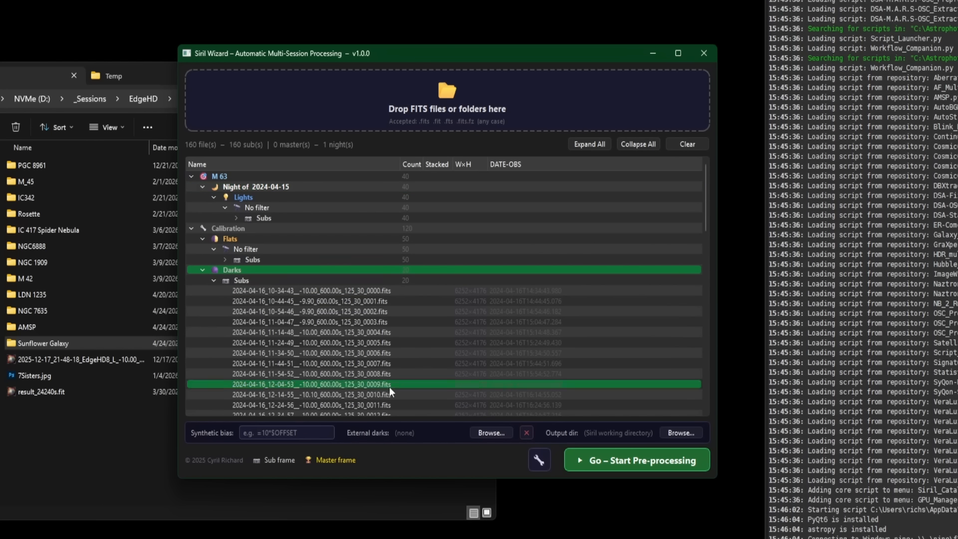
- Start pre-processing the loaded M 63 session
left_click(607, 460)
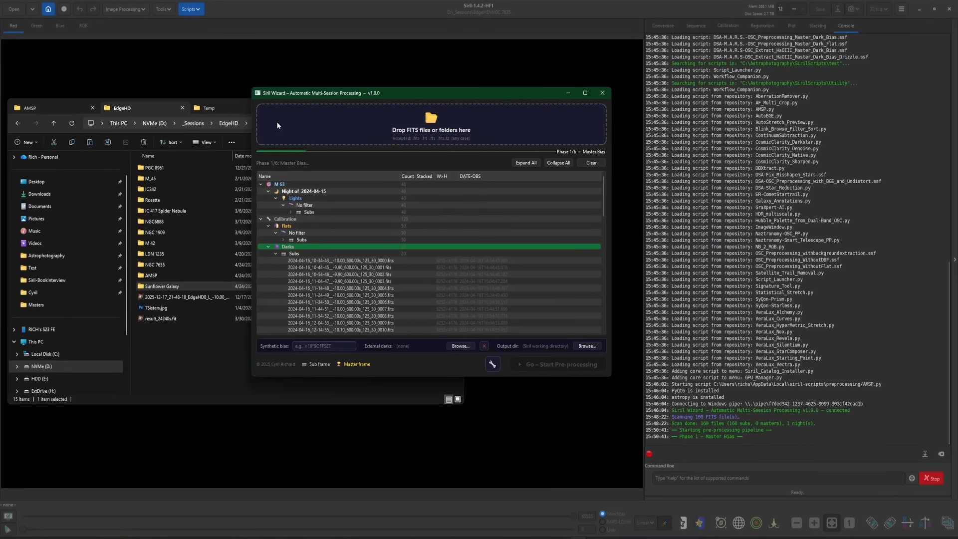
- Switch to File Explorer and open the script's working folder siril_amsp_2u_z5t9b inside Temp
left_click(209, 109)
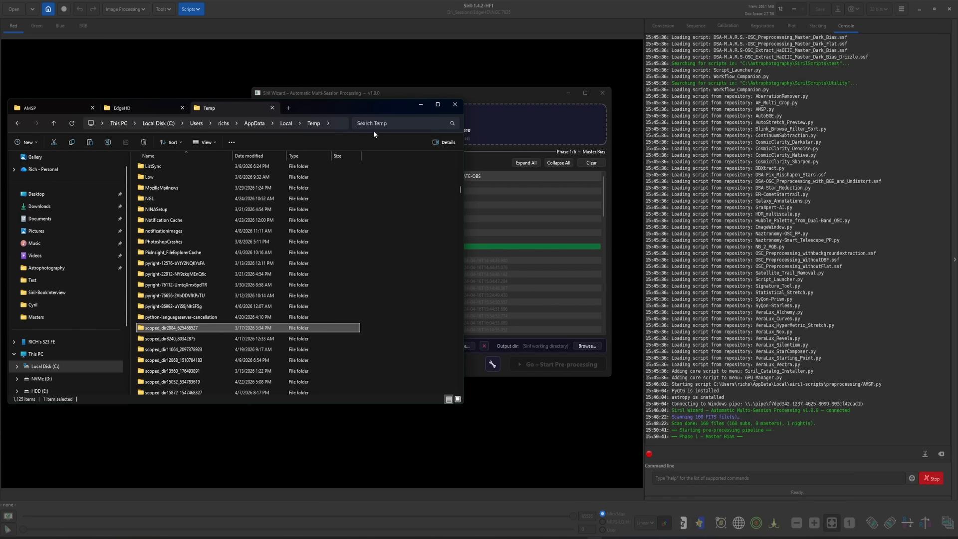
left_click_drag(356, 104, 438, 81)
left_click(279, 295)
scroll(279, 302, "up", 2)
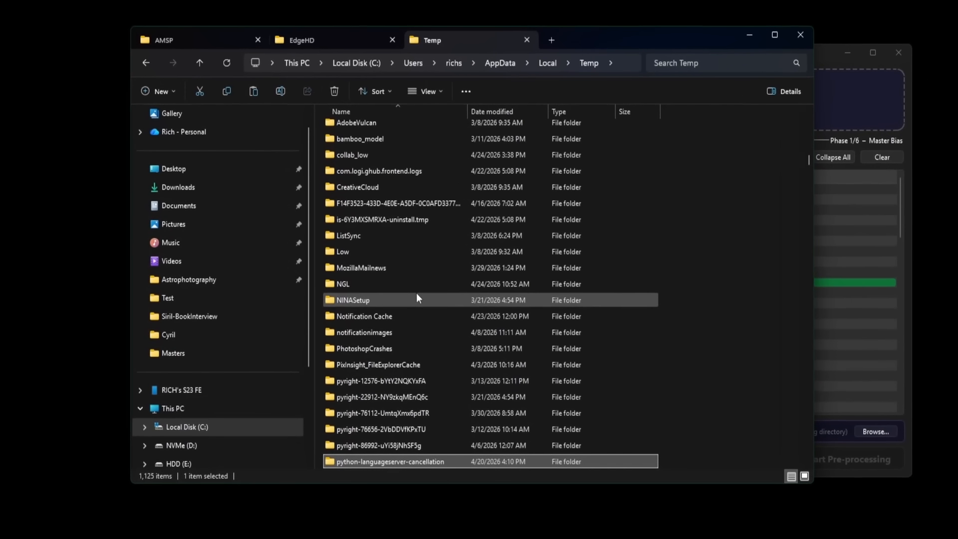
scroll(303, 260, "down", 10)
left_click(465, 339)
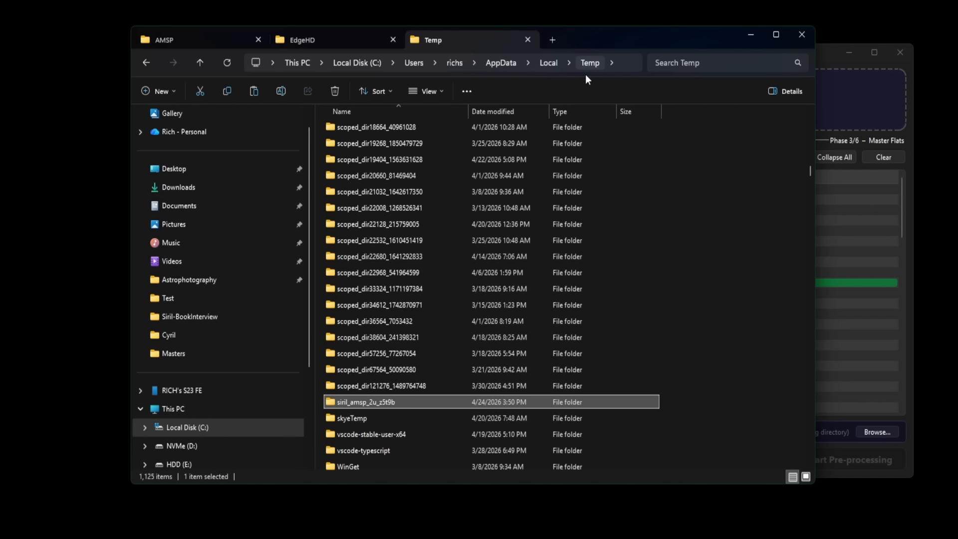
double_click(392, 403)
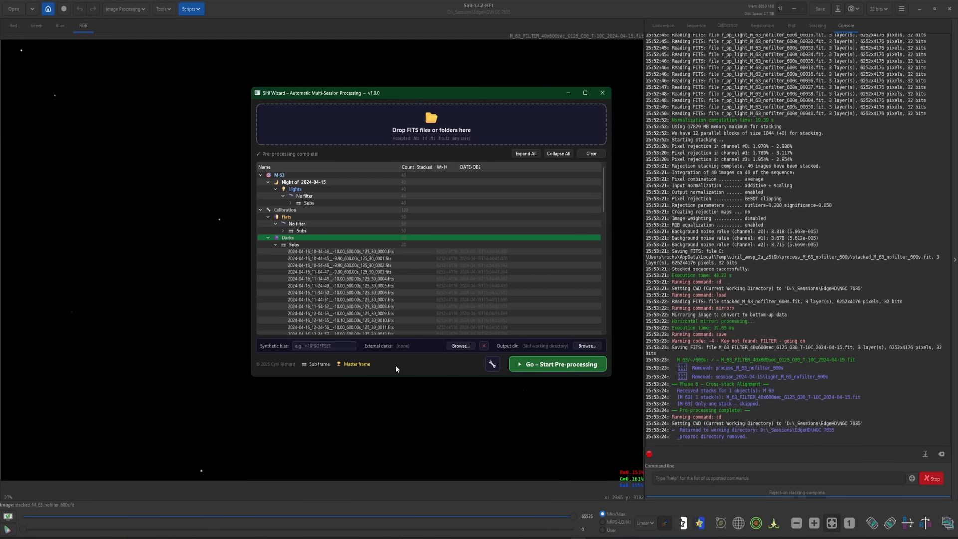
- Go back to the Temp folder in File Explorer and check whether the siril_amsp working folder still exists
left_click(564, 530)
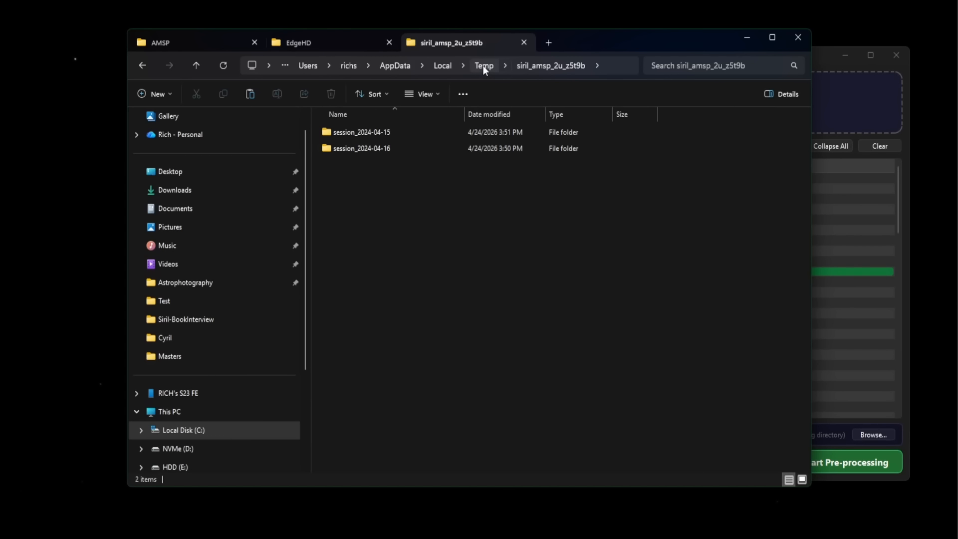
left_click(483, 65)
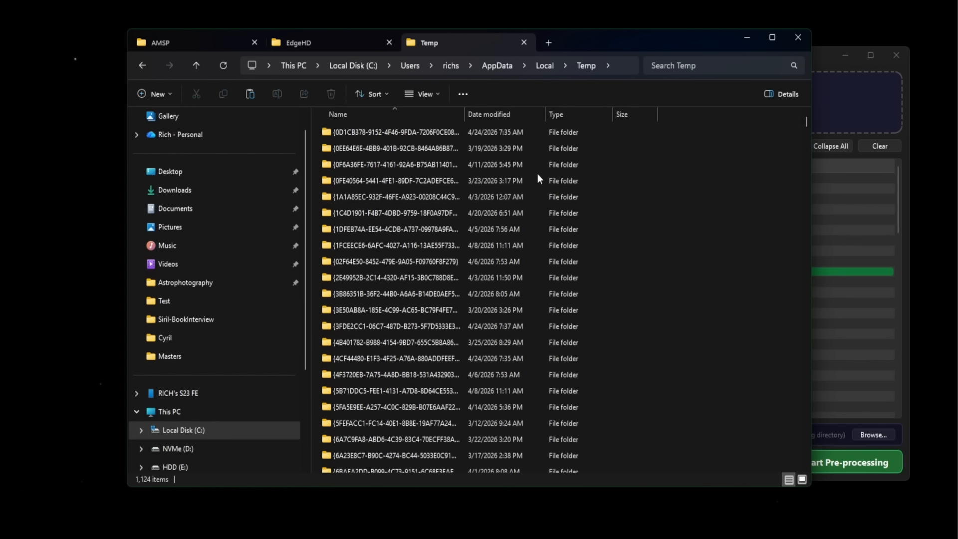
left_click(501, 327)
key("s")
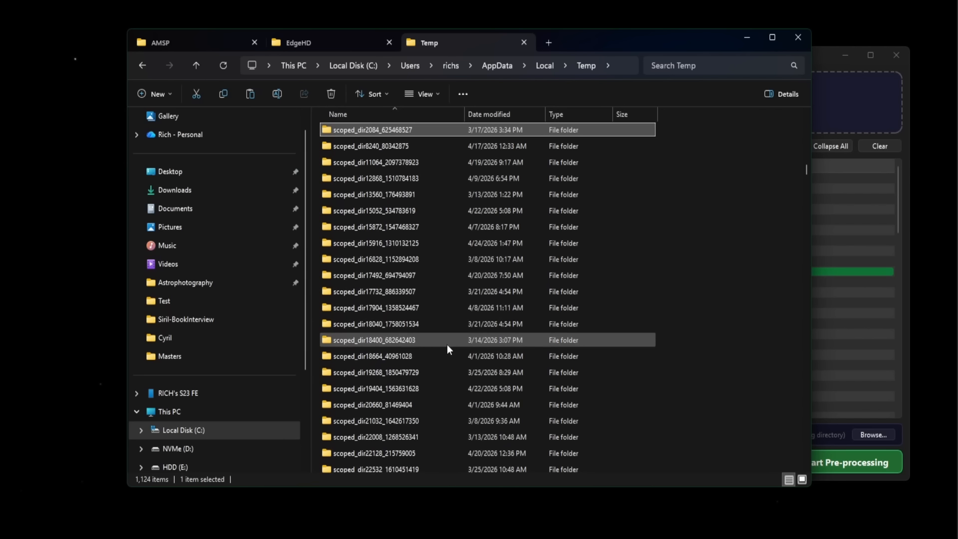
scroll(392, 208, "down", 10)
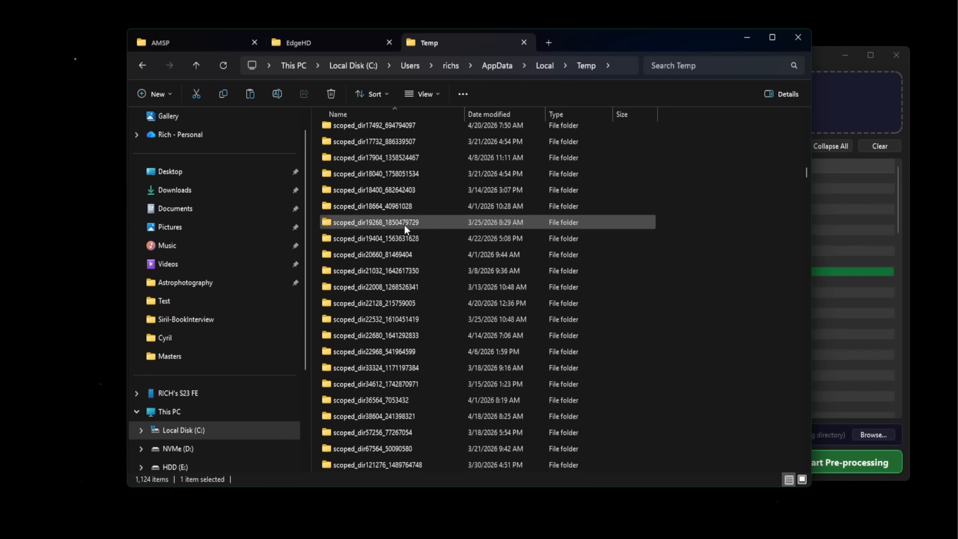
scroll(401, 244, "up", 2)
left_click(400, 243)
scroll(401, 243, "up", 2)
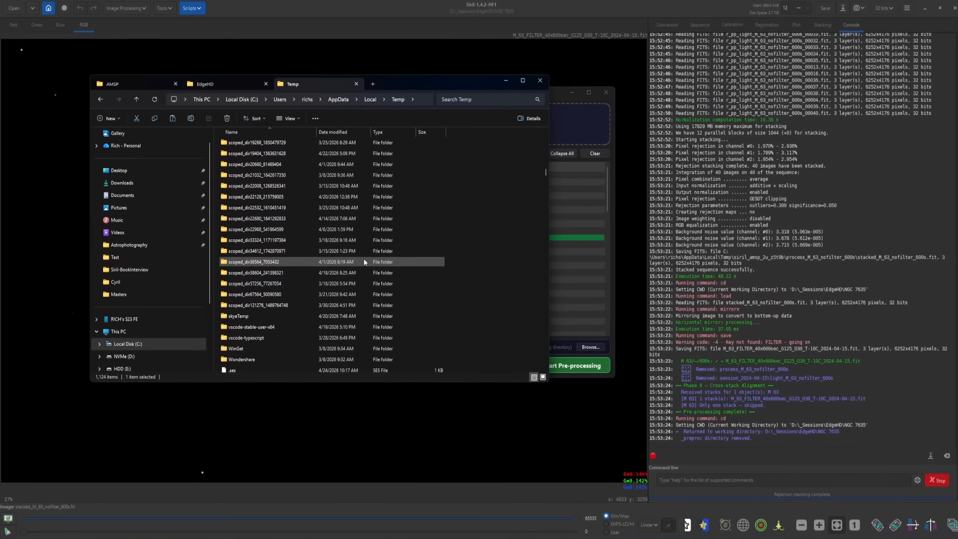
left_click(440, 149)
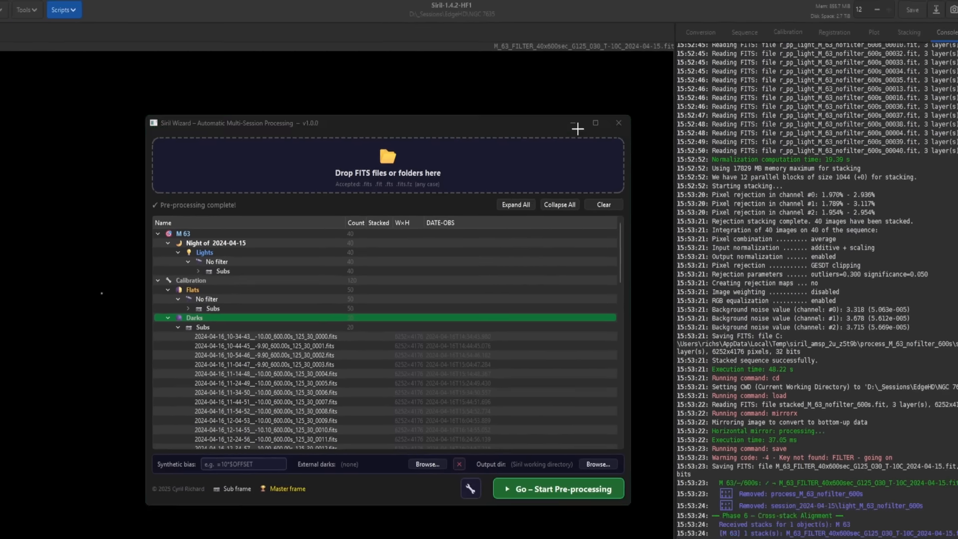
- Dismiss the wizard window and set the stacked image's display mode to AutoStretch
left_click(625, 136)
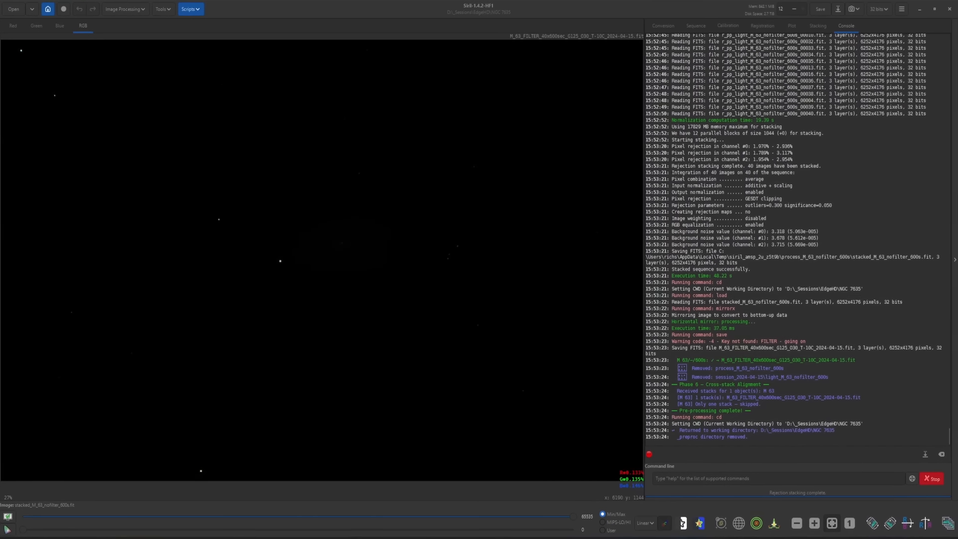
left_click(645, 522)
left_click(652, 505)
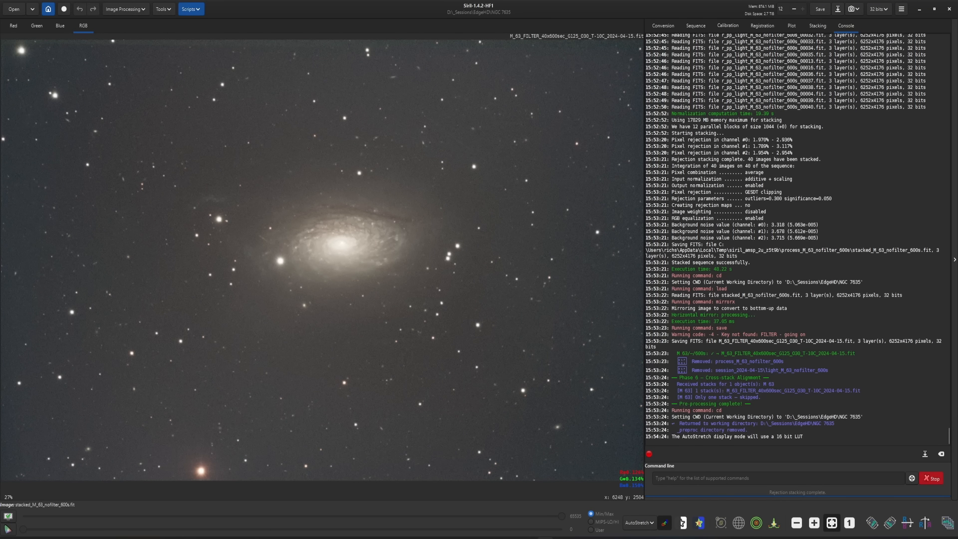
- Switch to File Explorer and open the NGC 7635 folder inside EdgeHD to check the stacked M_63 FIT file
key("alt+Tab")
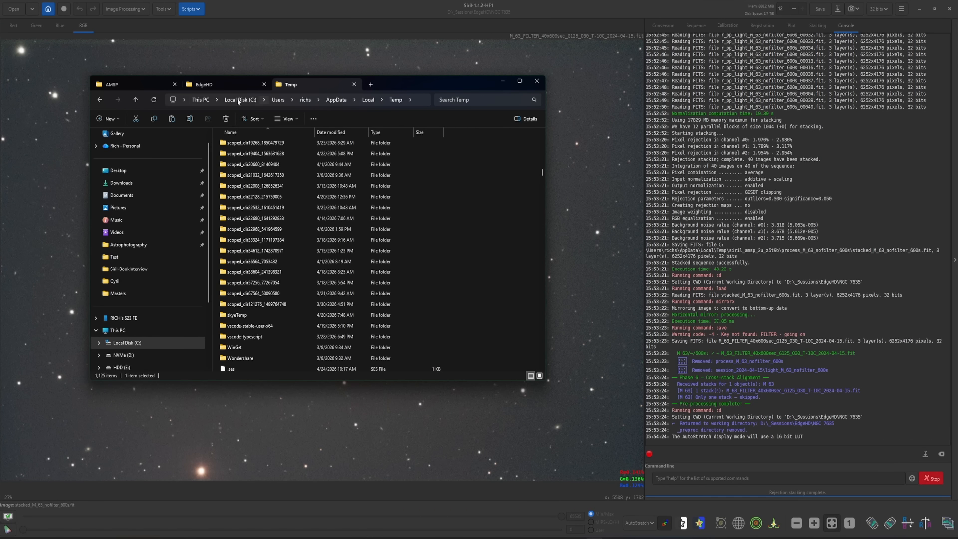
left_click(207, 84)
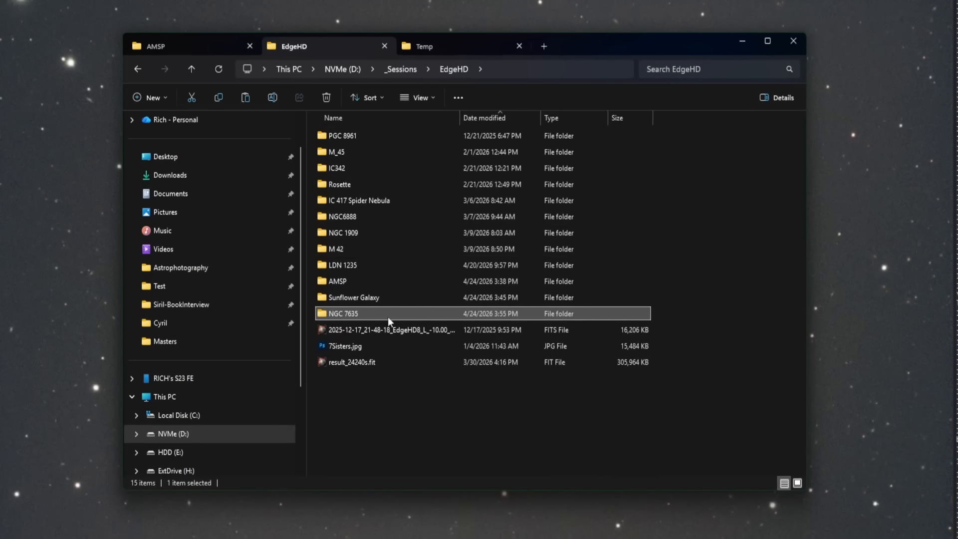
double_click(348, 315)
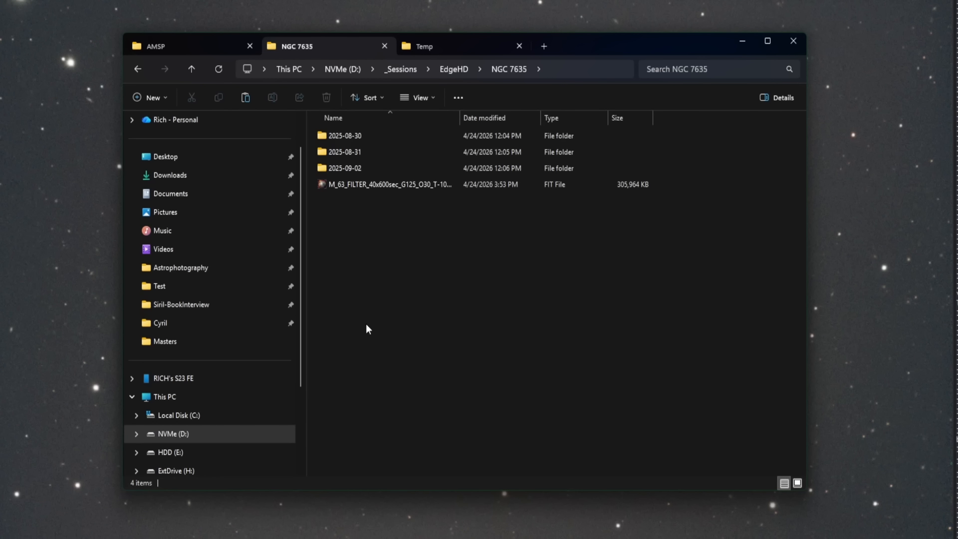
left_click(423, 185)
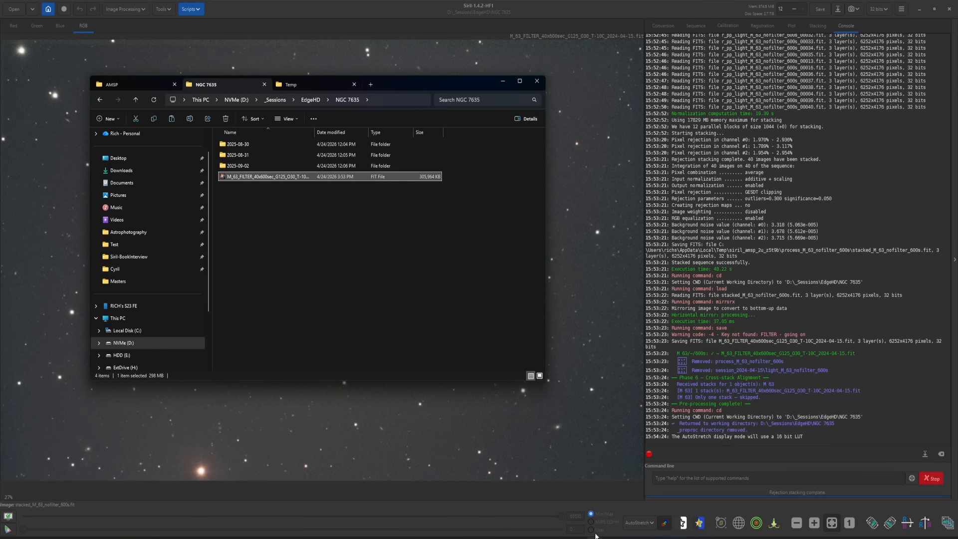
- Set the wizard's output directory to D:\_Sessions\EdgeHD\AMSP and check that folder's contents in File Explorer
key("alt+Tab")
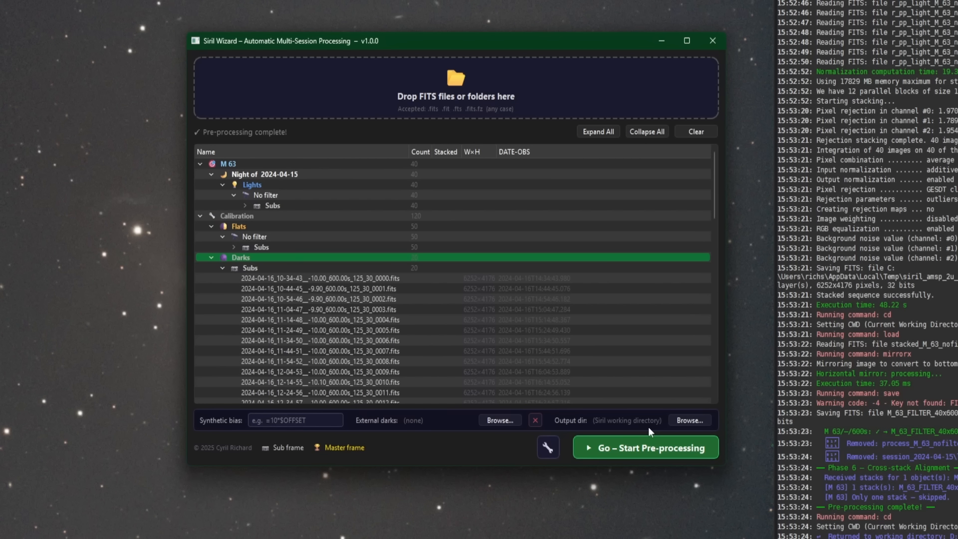
left_click(695, 420)
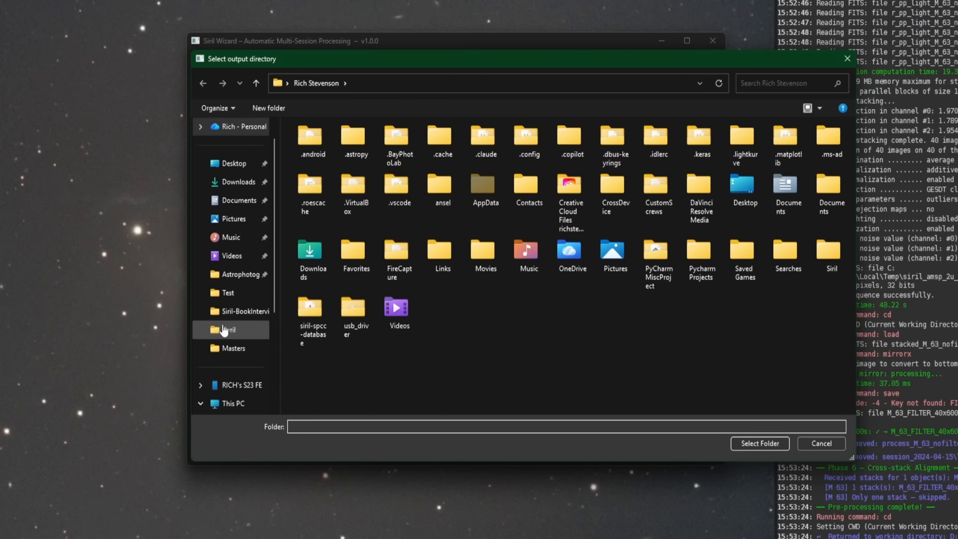
scroll(229, 324, "down", 3)
left_click(241, 298)
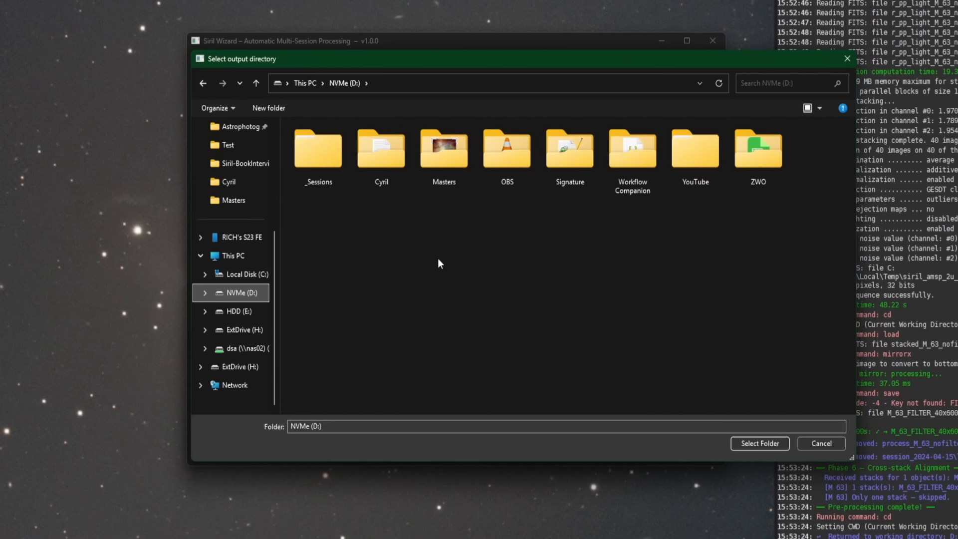
left_click(322, 160)
double_click(327, 161)
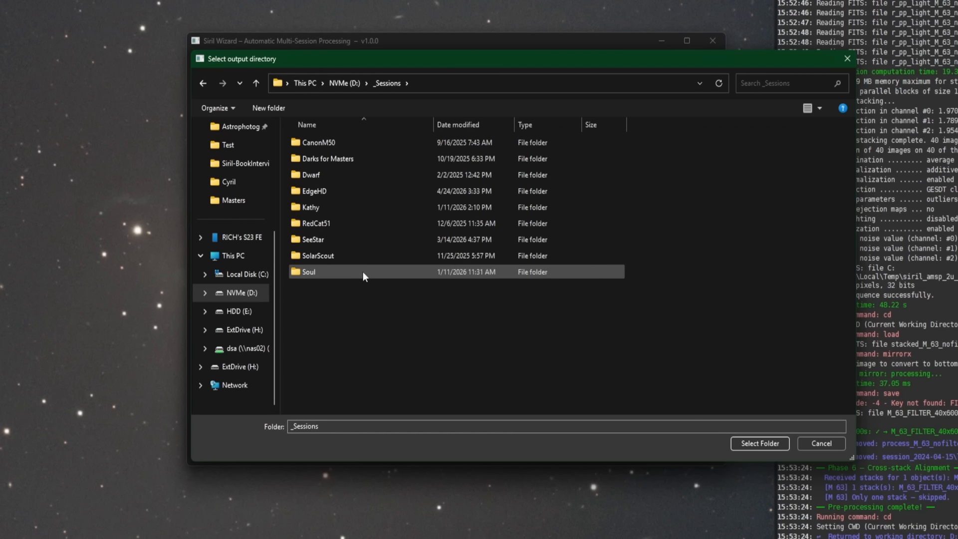
double_click(311, 191)
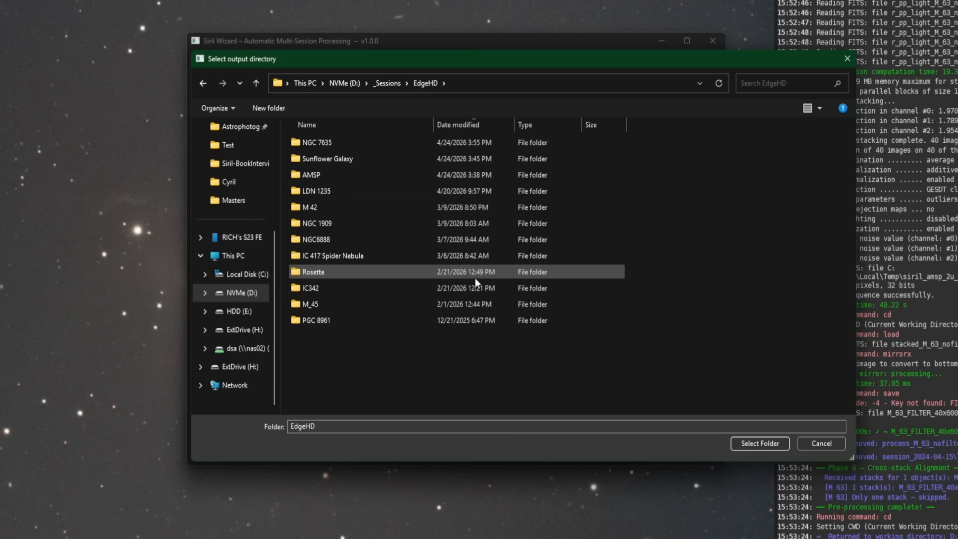
double_click(325, 175)
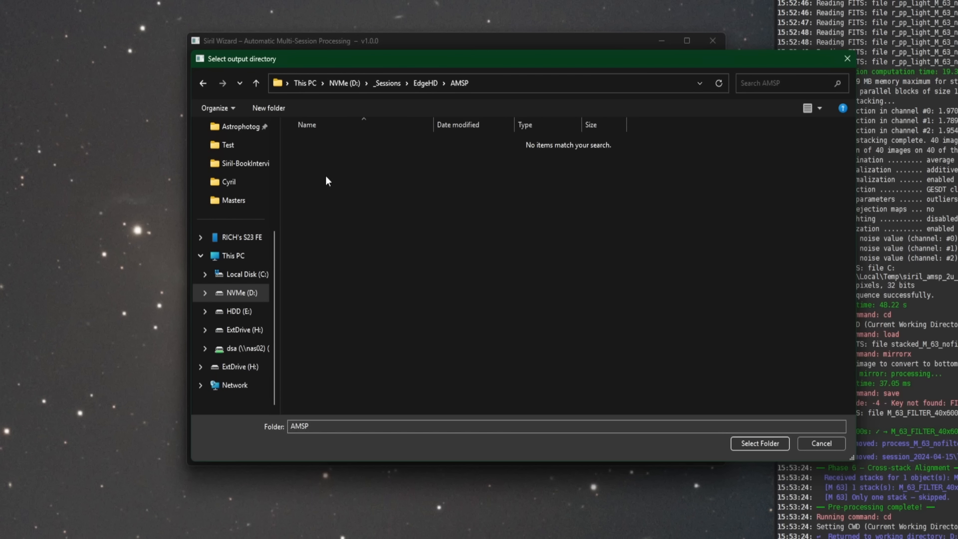
left_click(750, 443)
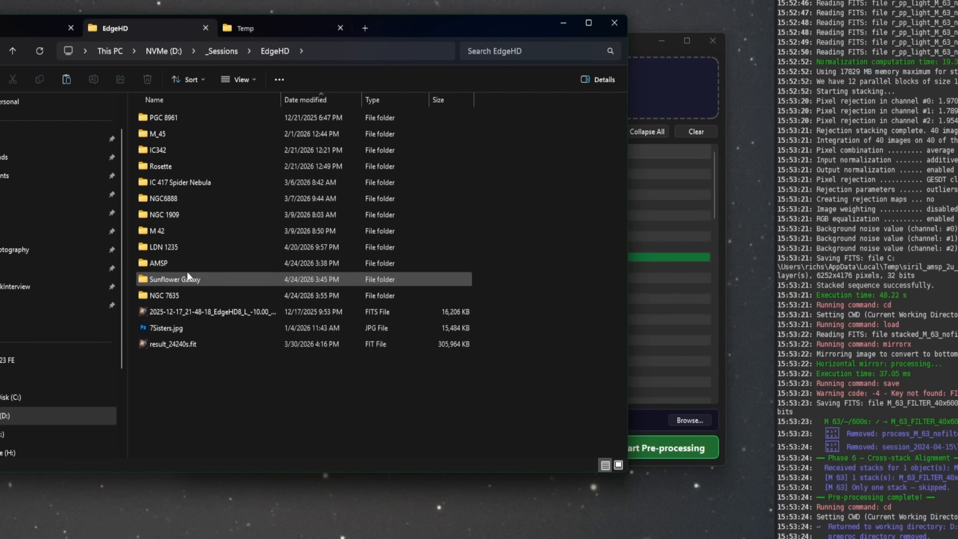
double_click(171, 264)
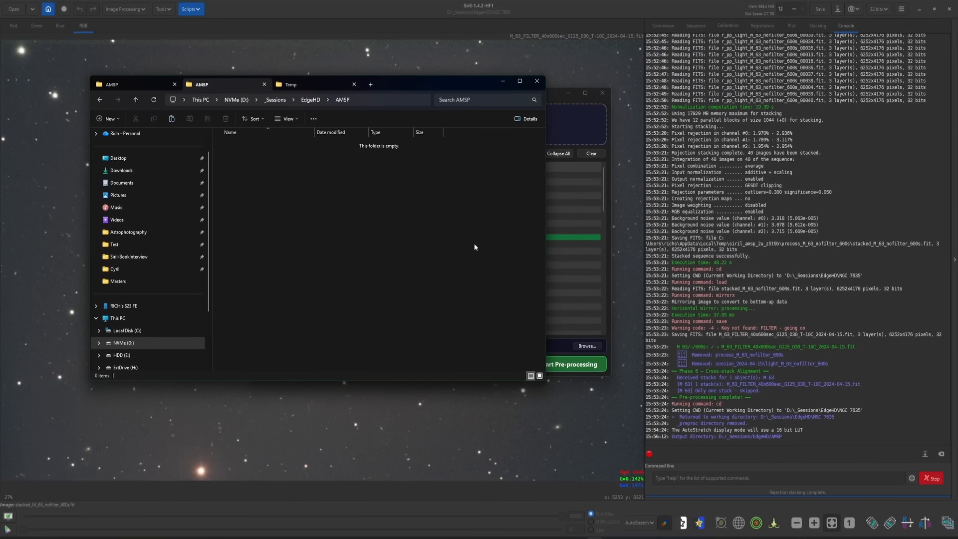
left_click(501, 83)
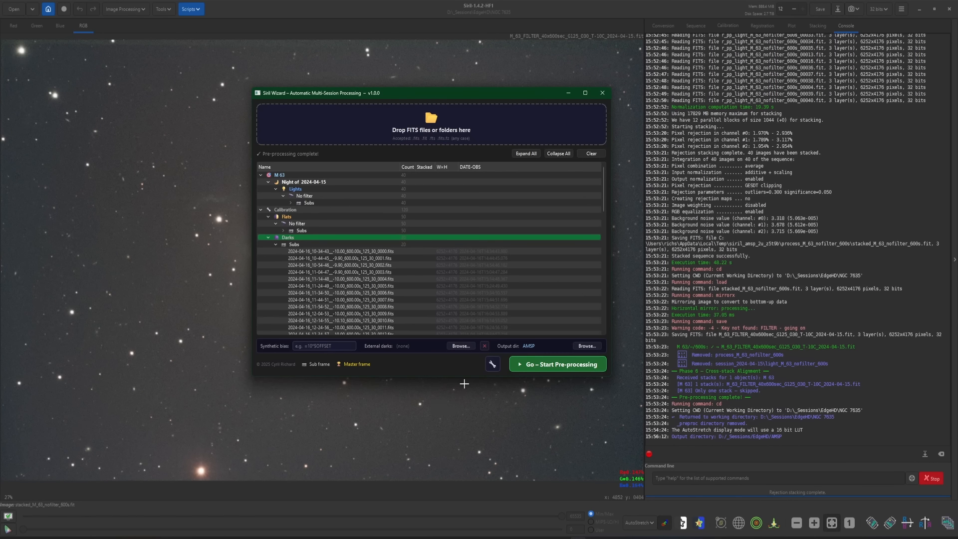
- Open the wizard's pipeline options and review the background extraction, distortion correction, nearest flat and drizzle settings
left_click(492, 365)
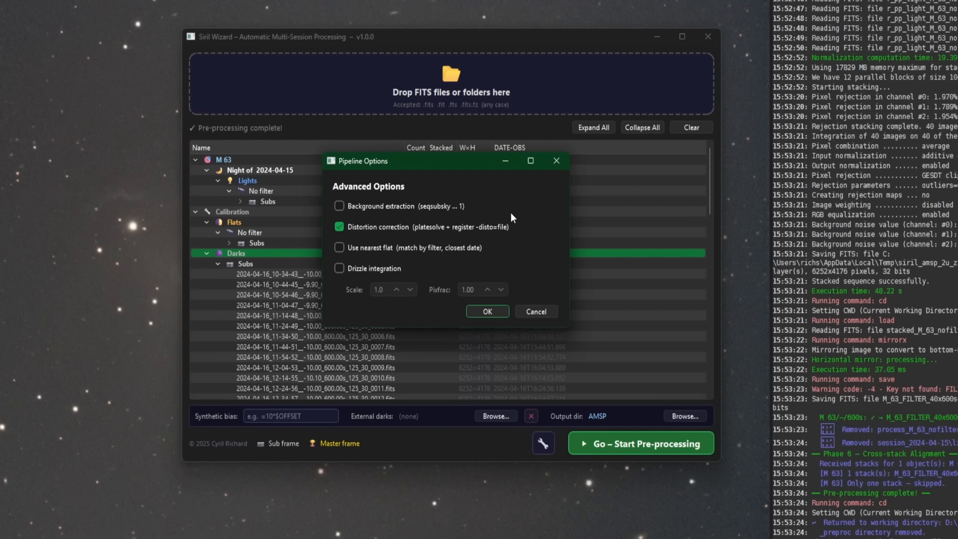
mouse_move(511, 203)
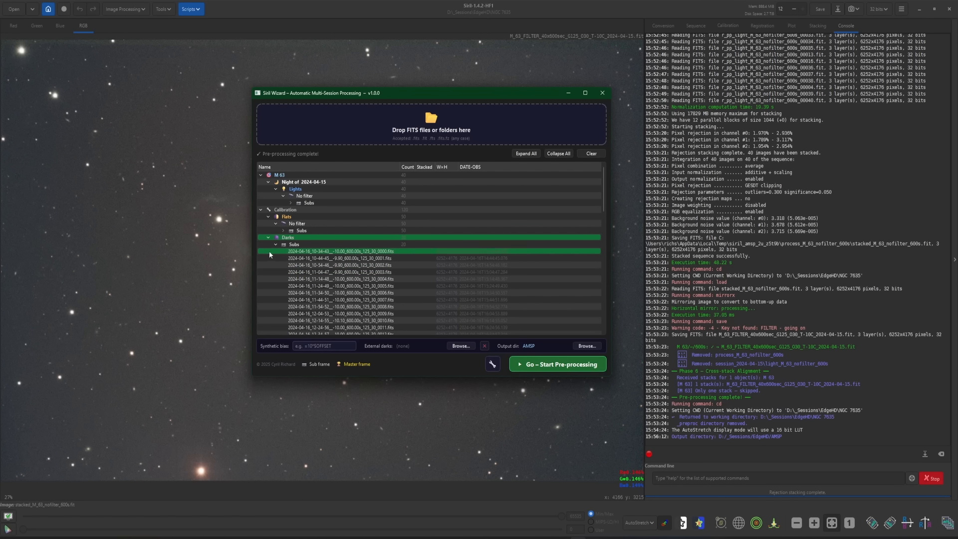
- Collapse the Darks, Flats and Bias groups under Calibration to review the session's overall structure
left_click(268, 237)
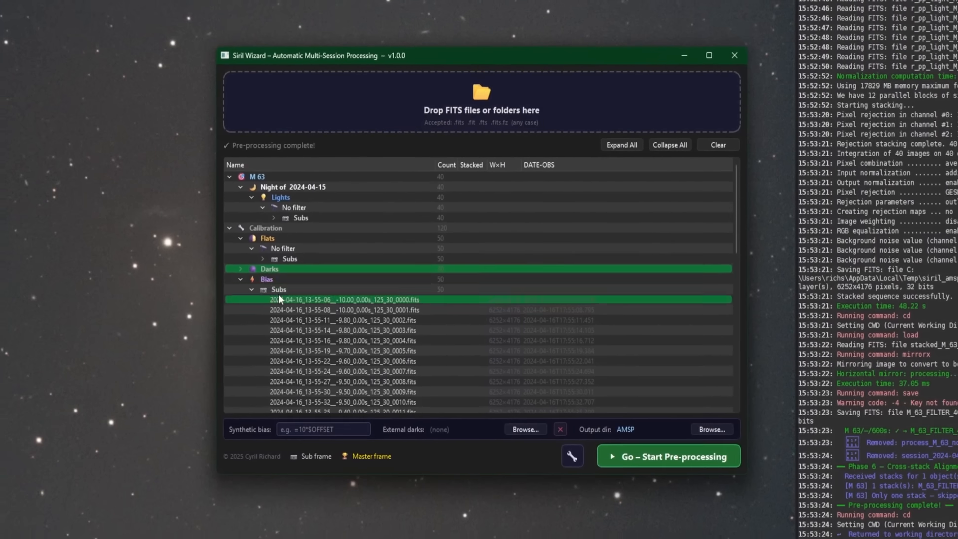
left_click(240, 238)
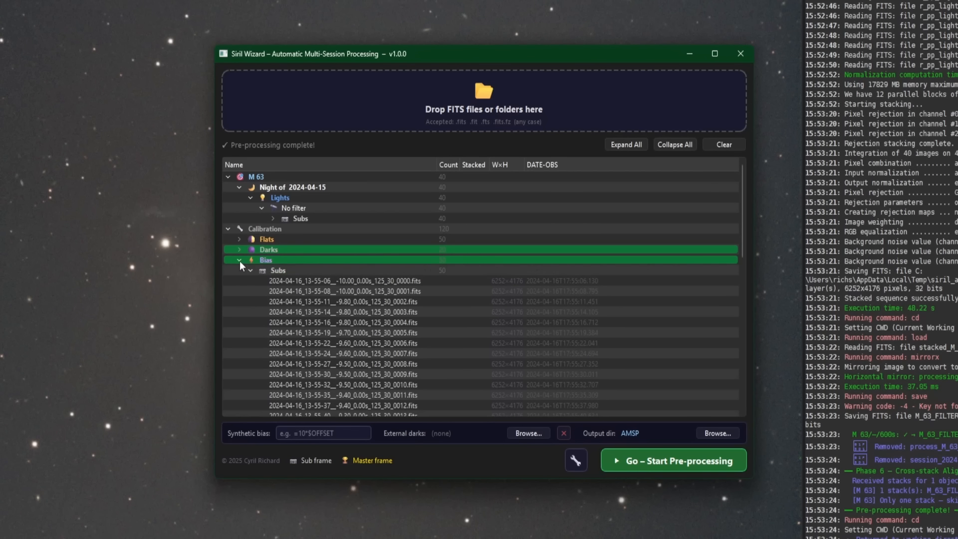
left_click(240, 261)
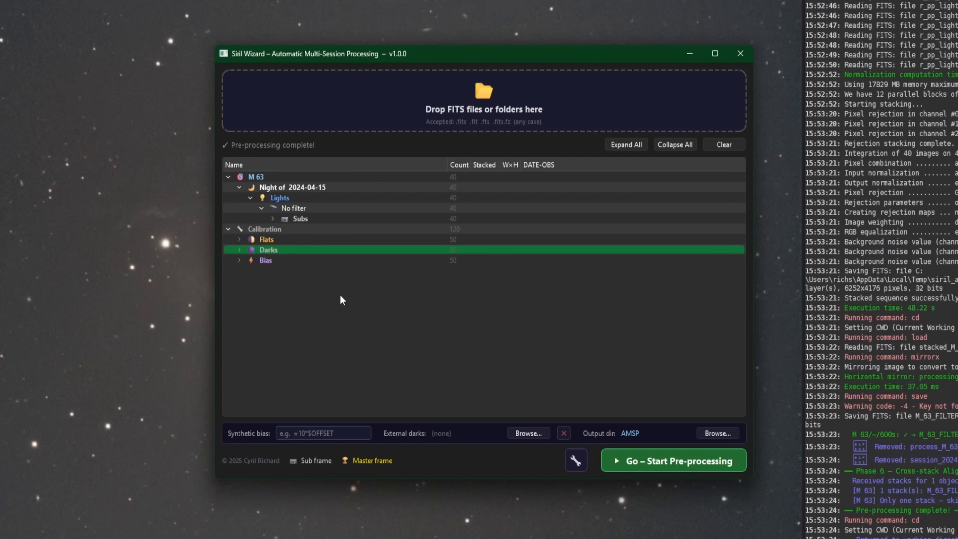
left_click(270, 180)
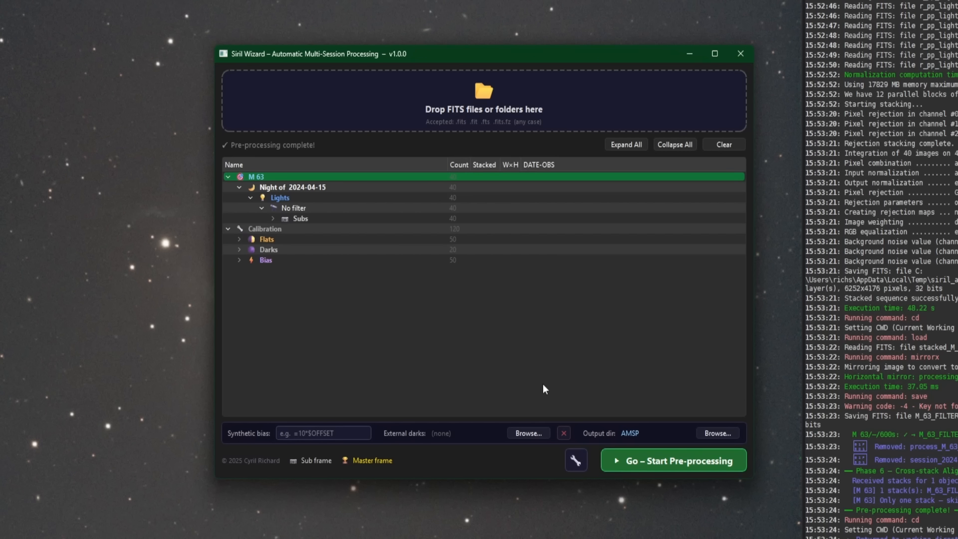
left_click(327, 341)
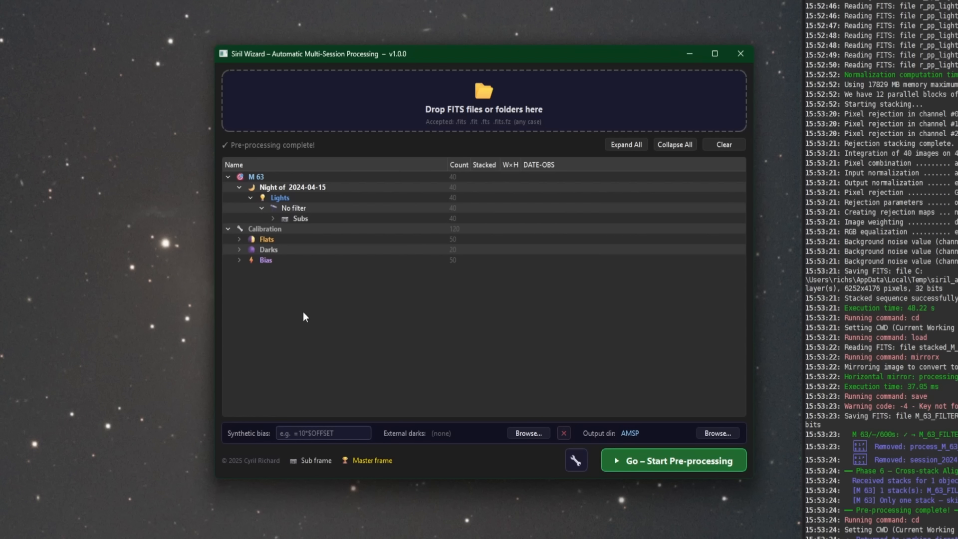
left_click(280, 239)
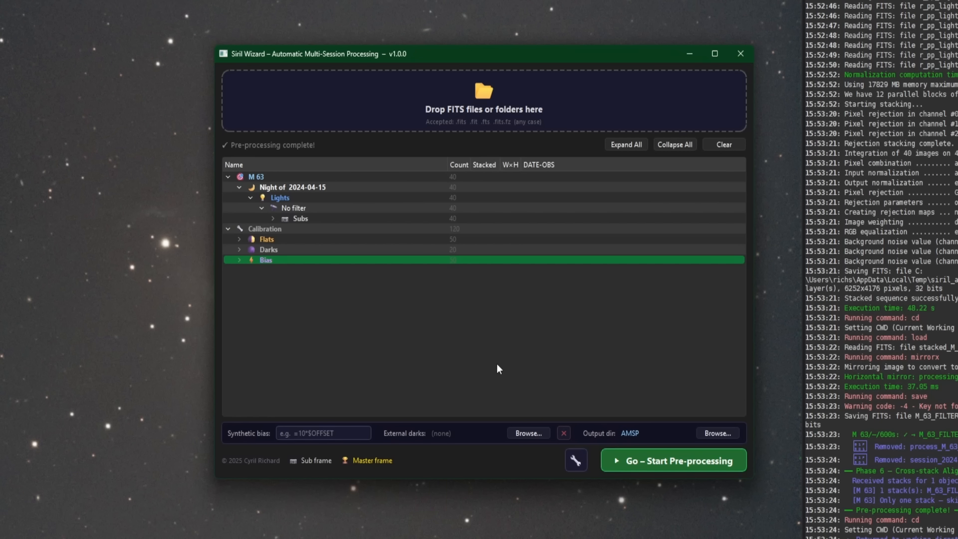
- Move the wizard aside, open M_45\2024-11-02\LIGHTS in File Explorer, and widen the Name column to fit the full file names
left_click_drag(492, 56, 890, 81)
left_click_drag(0, 70, 364, 67)
double_click(106, 175)
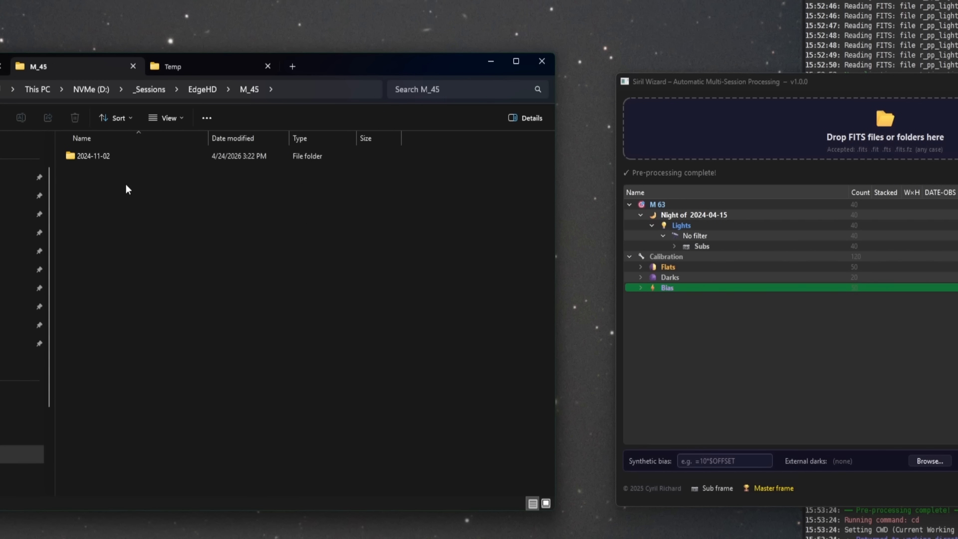
double_click(107, 158)
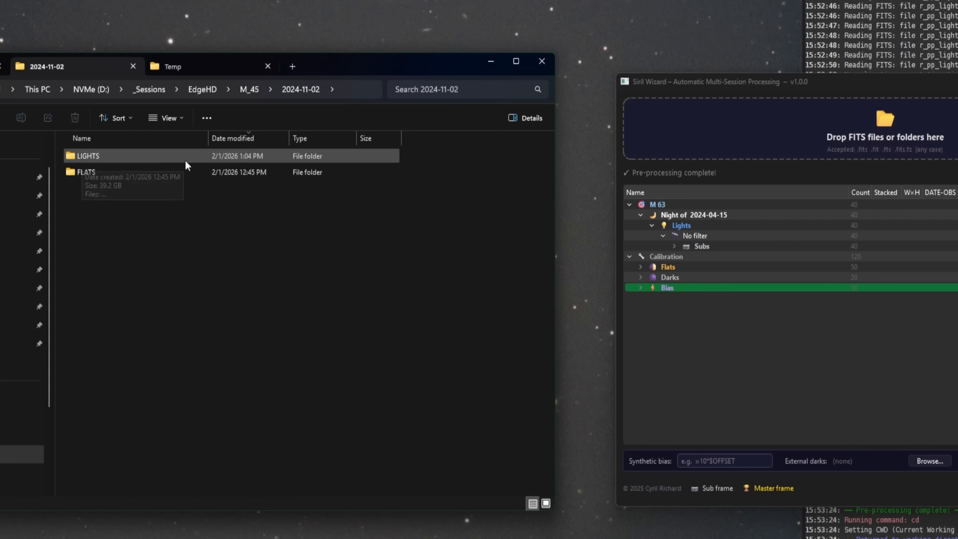
left_click(127, 158)
double_click(127, 158)
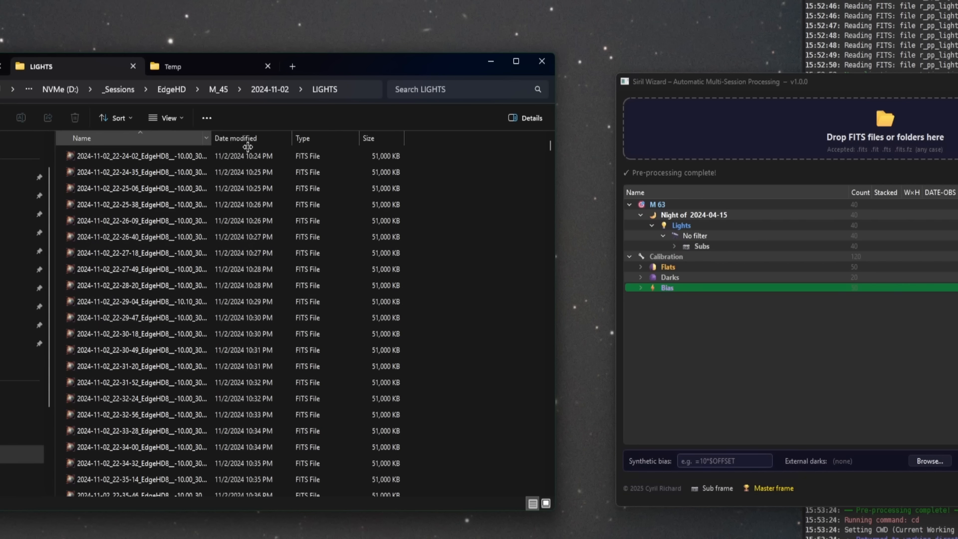
double_click(209, 139)
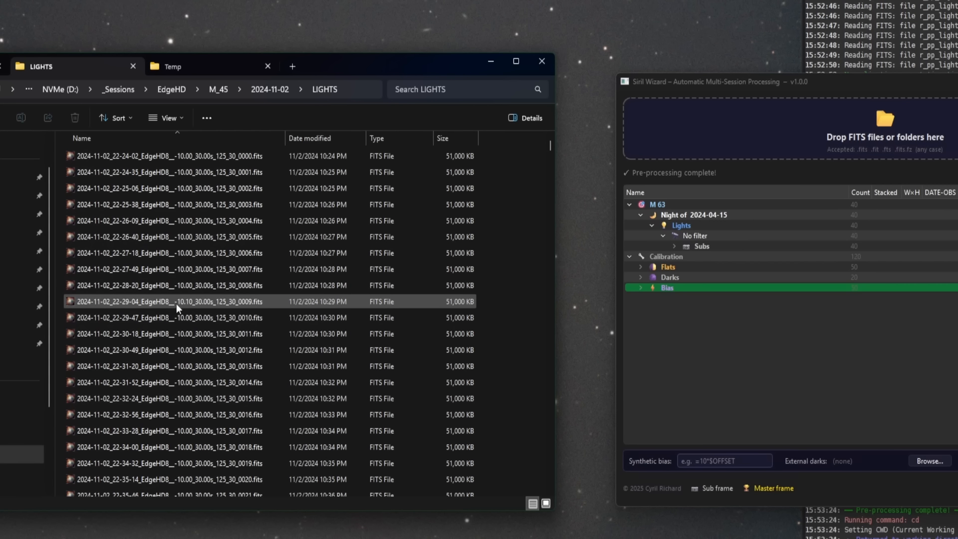
- Add the M 45 light frames numbered 0000 through 0018 to the wizard and start pre-processing both targets
left_click(130, 157)
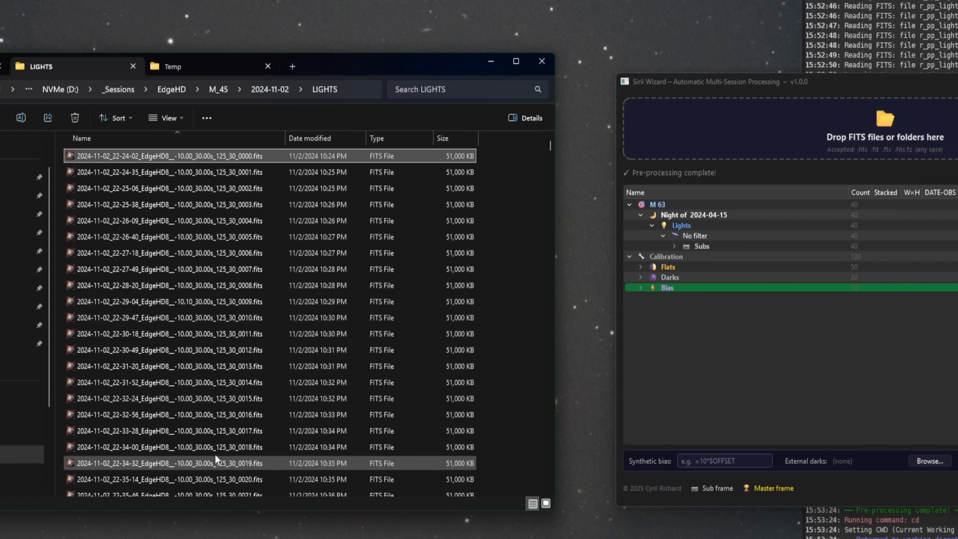
left_click(151, 446, "shift")
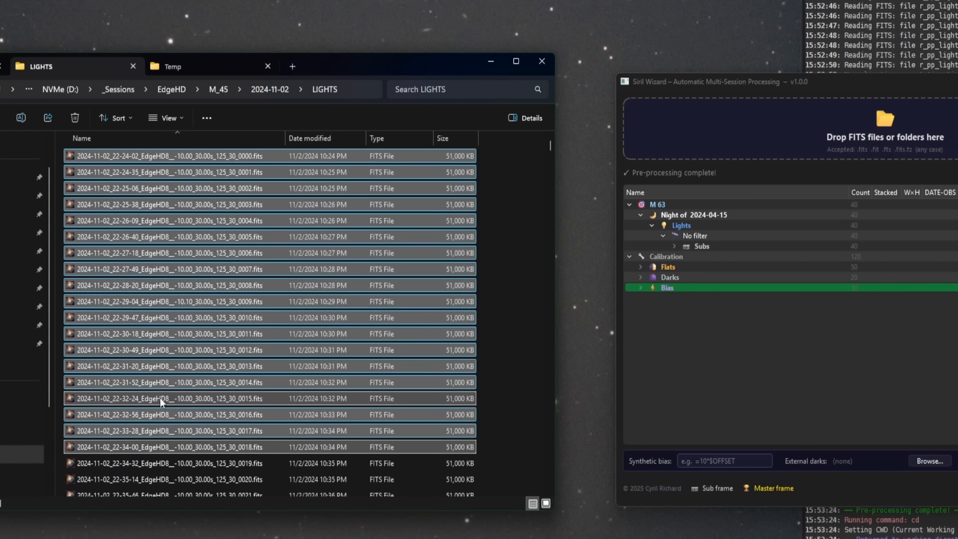
left_click_drag(161, 402, 868, 118)
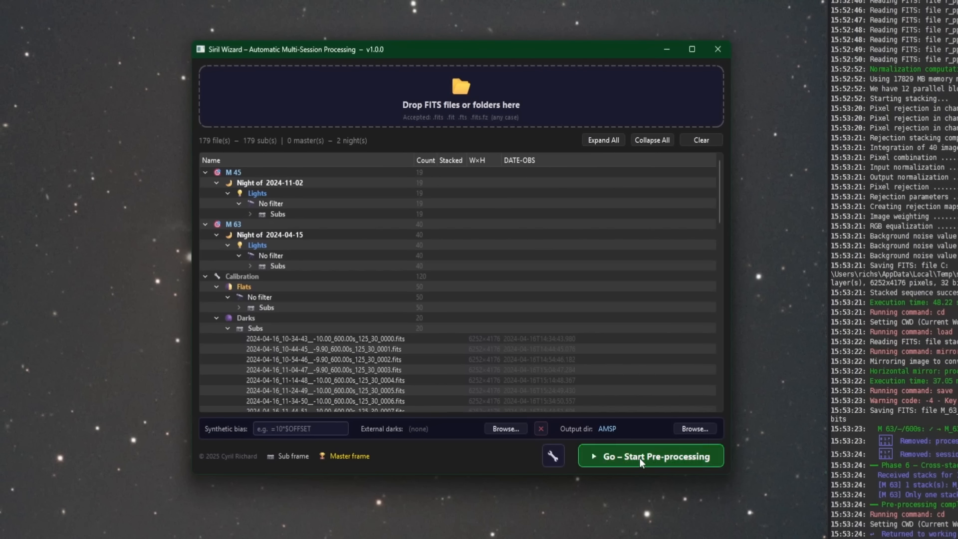
left_click(639, 457)
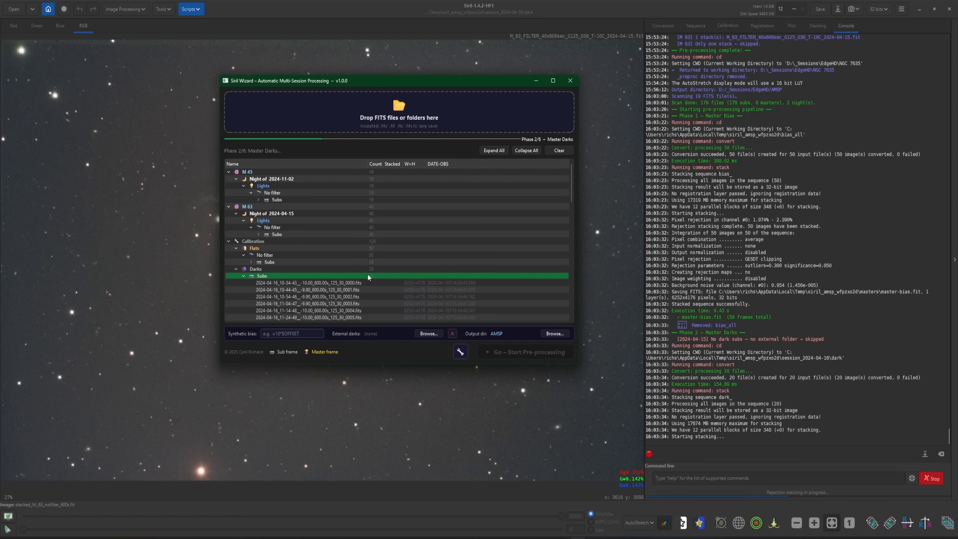
- Open the AMSP output folder in File Explorer, check the M_45 and M_63 stacked FIT files, and minimize the wizard
left_click(595, 537)
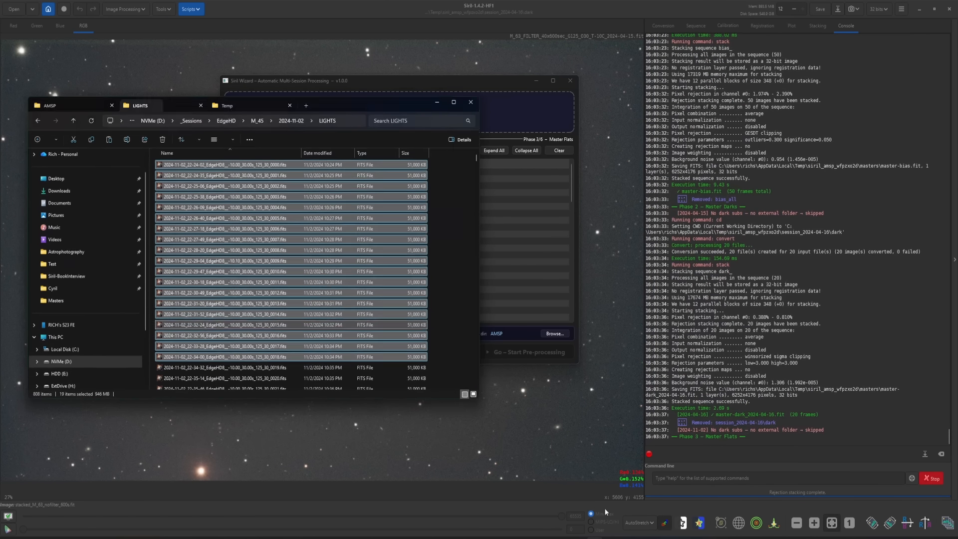
left_click(227, 117)
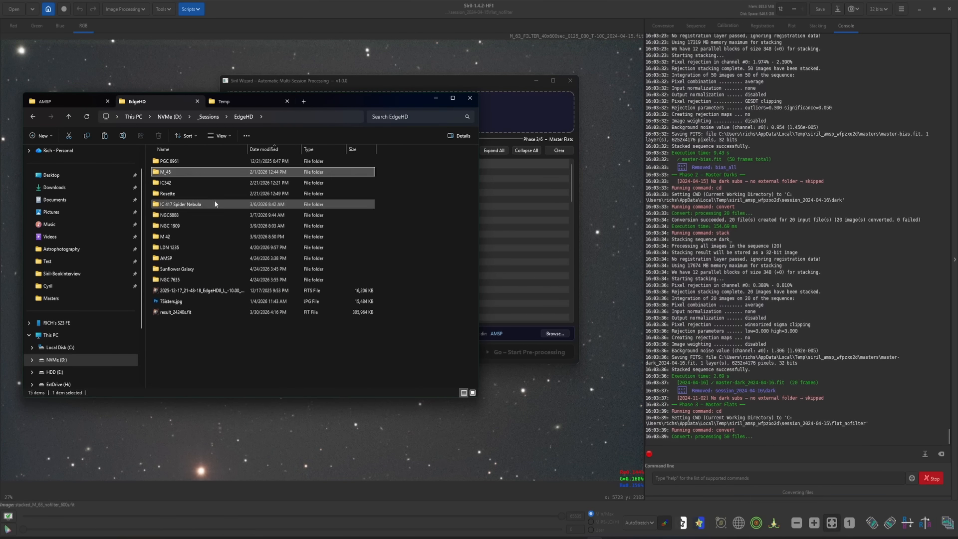
double_click(214, 198)
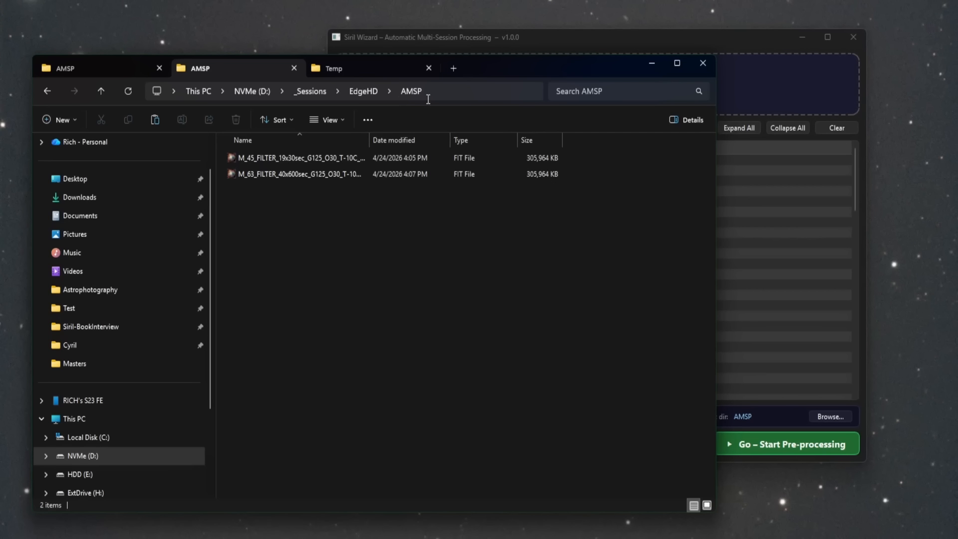
left_click(291, 160)
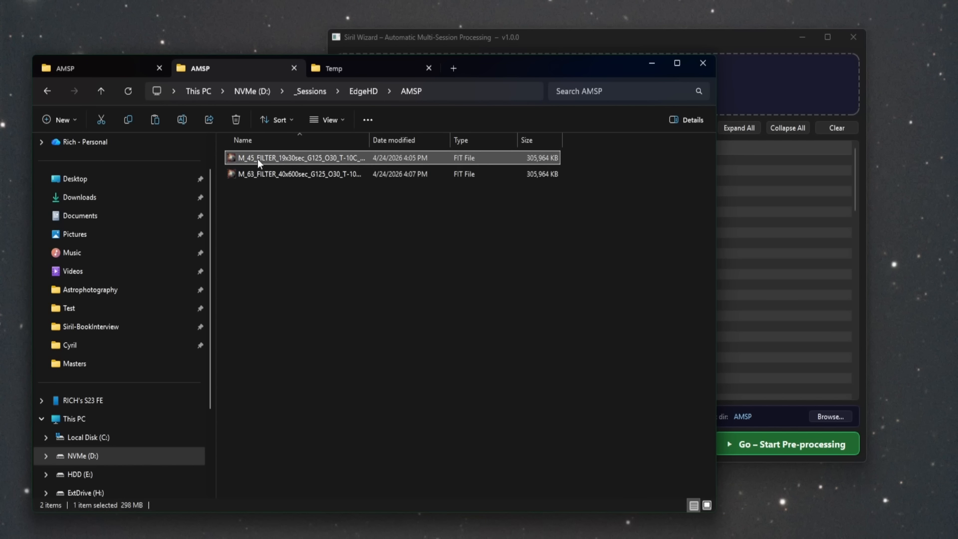
left_click(271, 178)
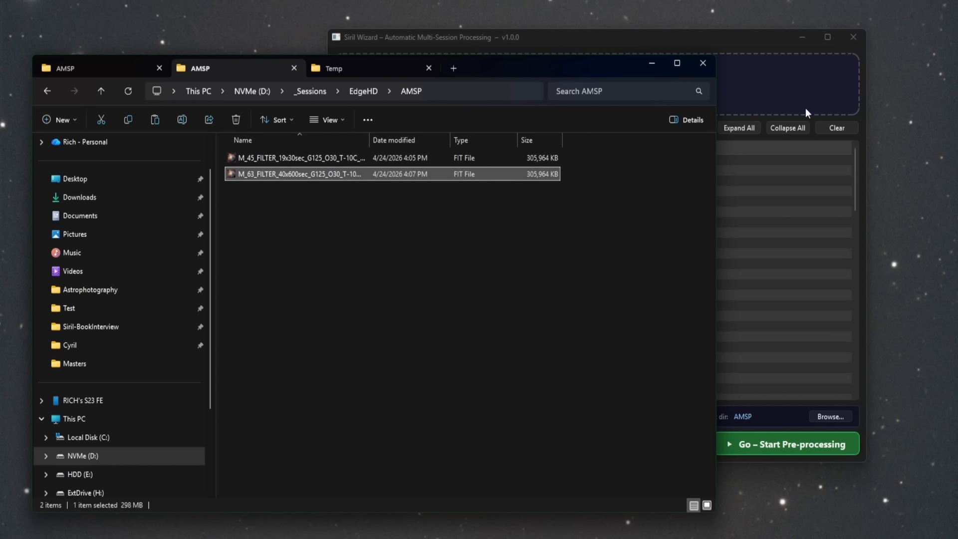
left_click(802, 37)
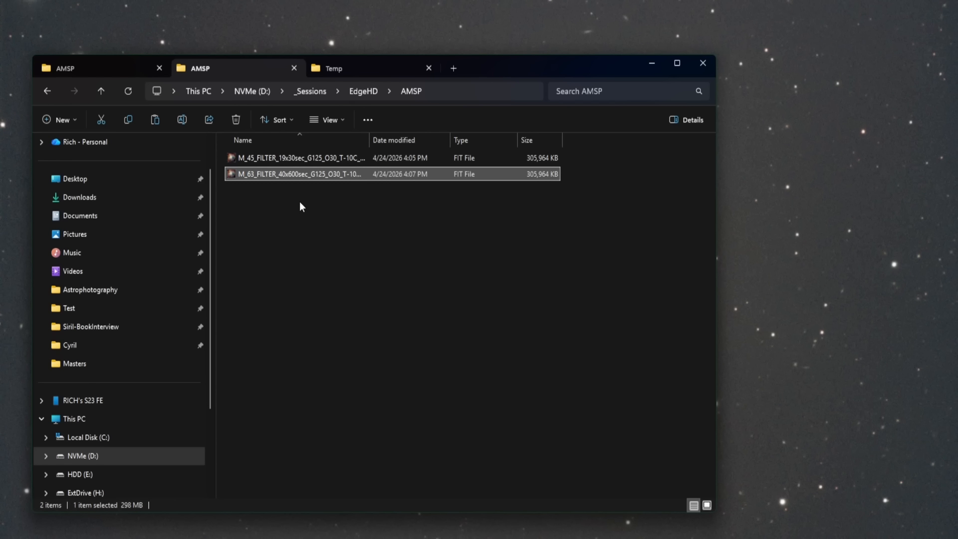
- Open the stacked M_45 FIT file in Siril, replacing the loaded image, and minimize the wizard
double_click(418, 159)
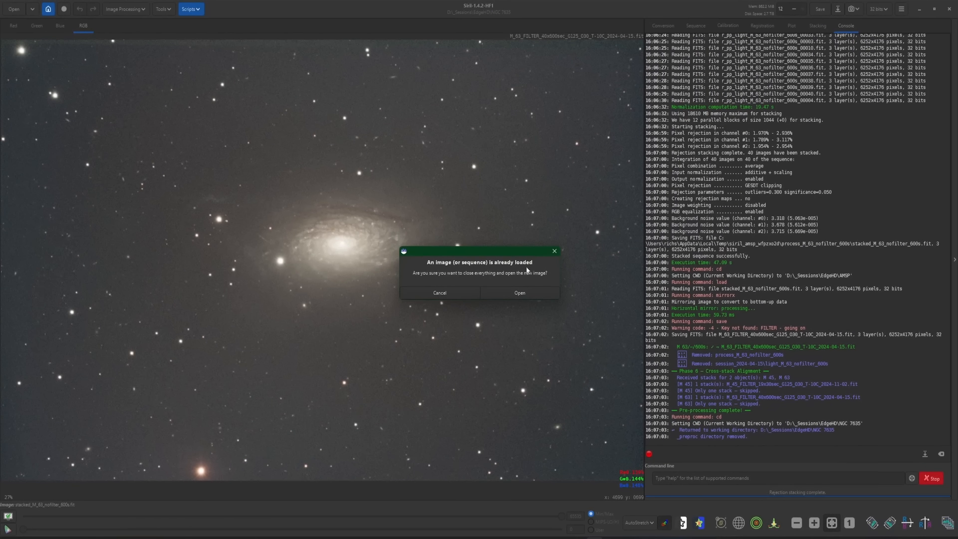
left_click(505, 292)
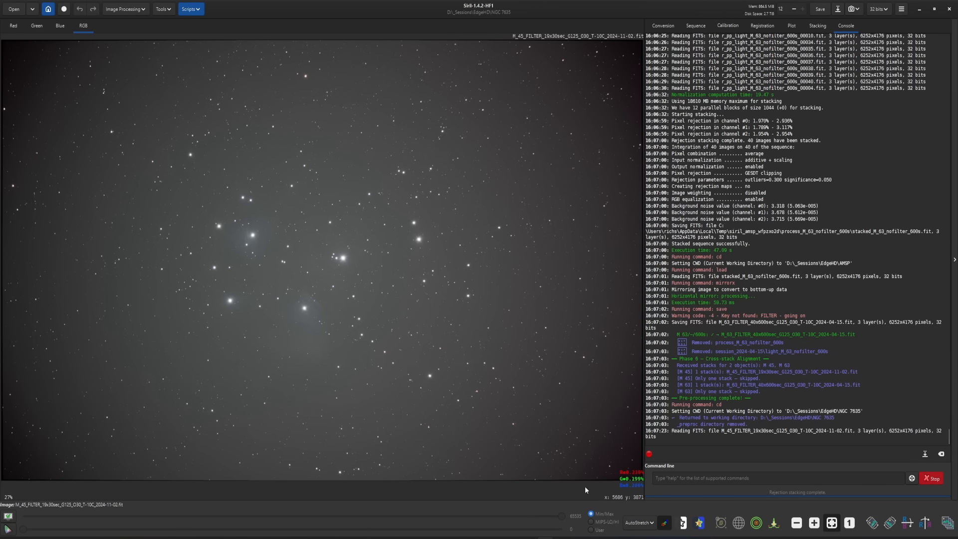
key("alt+Tab")
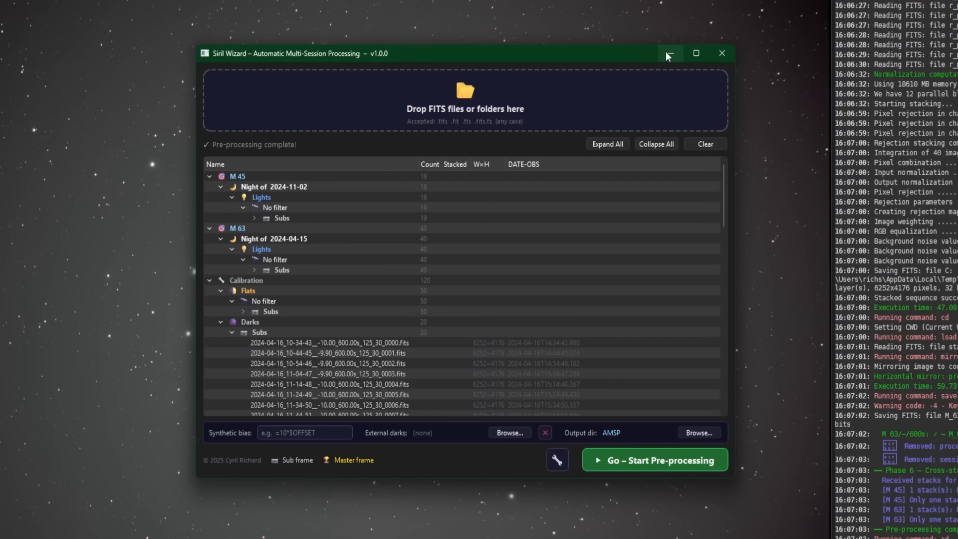
left_click(666, 51)
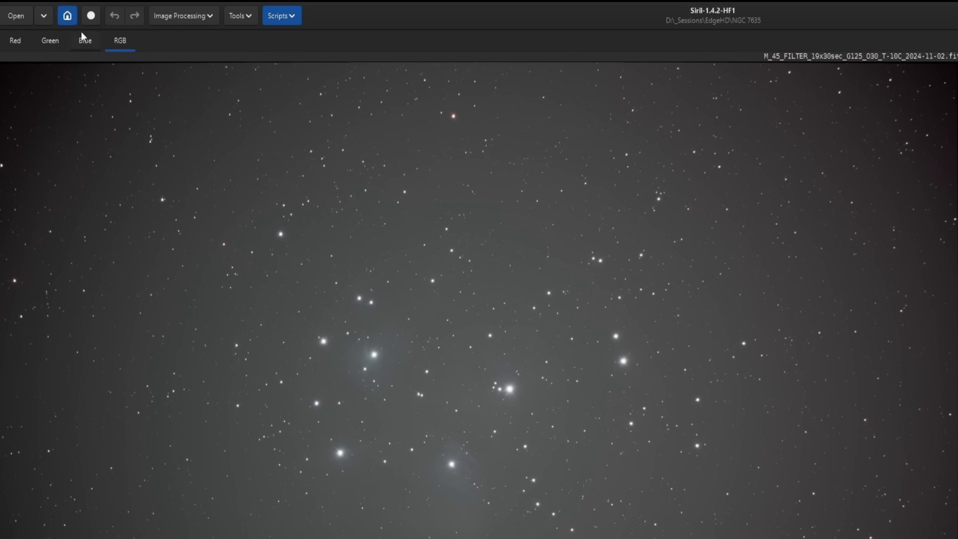
- Open M_63_FILTER_40x600sec_G125_O30_T-10C_2024-04-15.fit from D:\_Sessions\EdgeHD\AMSP to view the stacked M 63 image
left_click(20, 17)
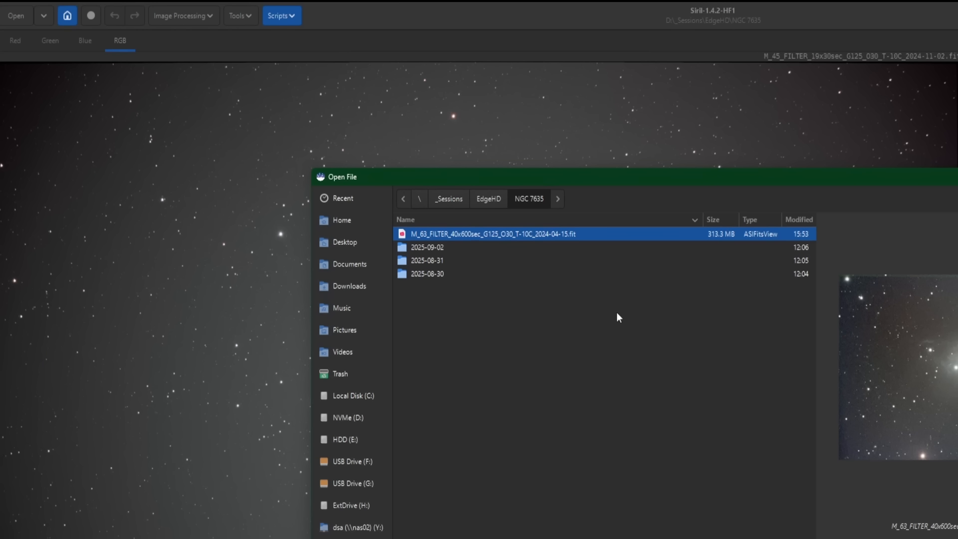
left_click(337, 417)
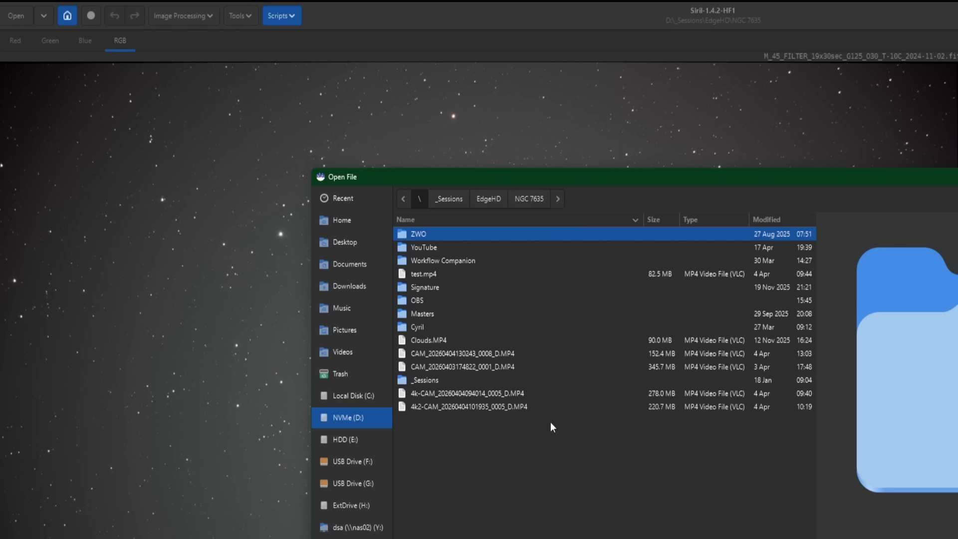
double_click(416, 379)
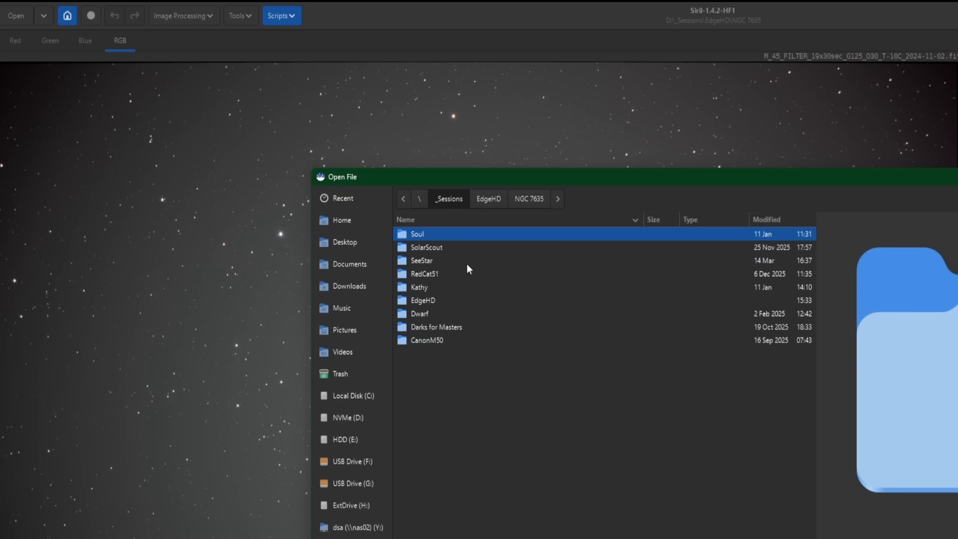
double_click(432, 300)
double_click(655, 378)
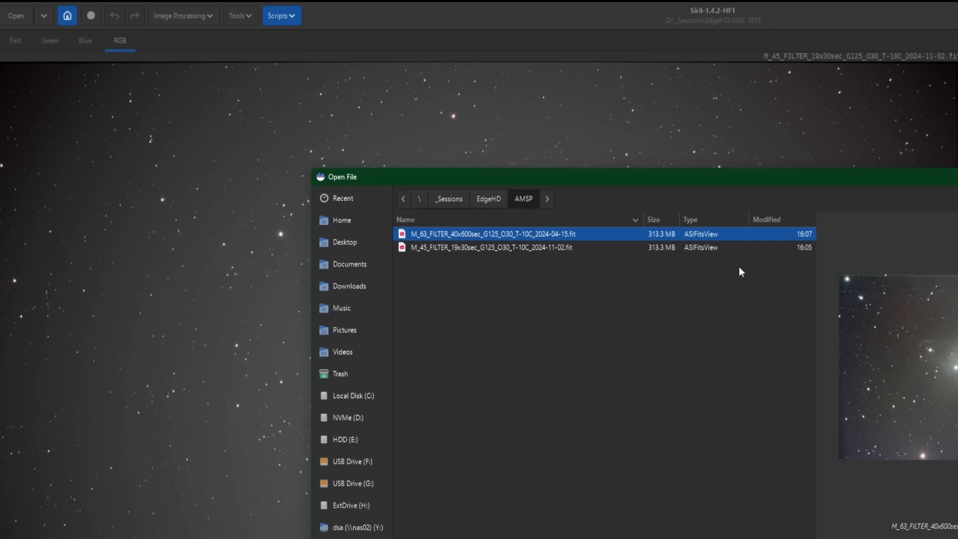
double_click(519, 233)
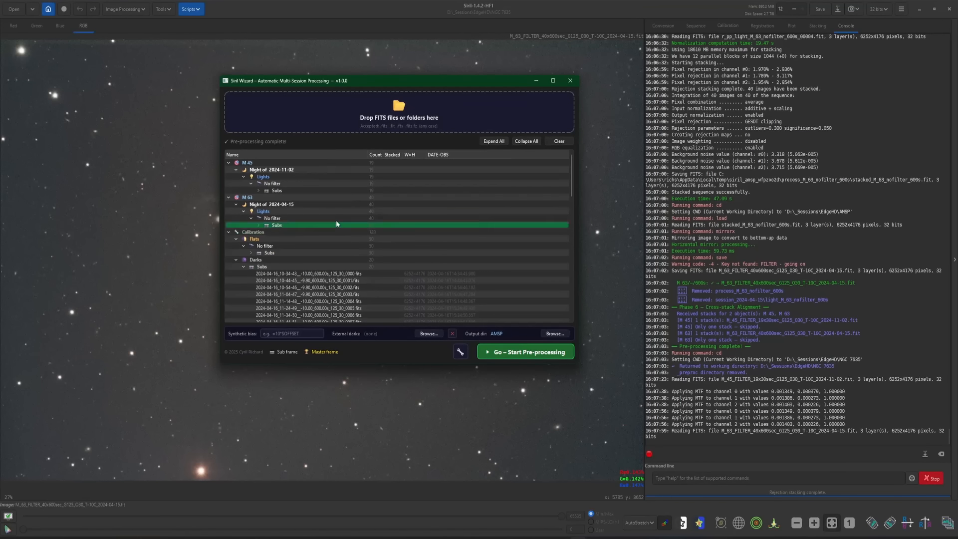
- Remove the M 63 light subs from the wizard's file tree, and clear all remaining loaded files
left_click(229, 232)
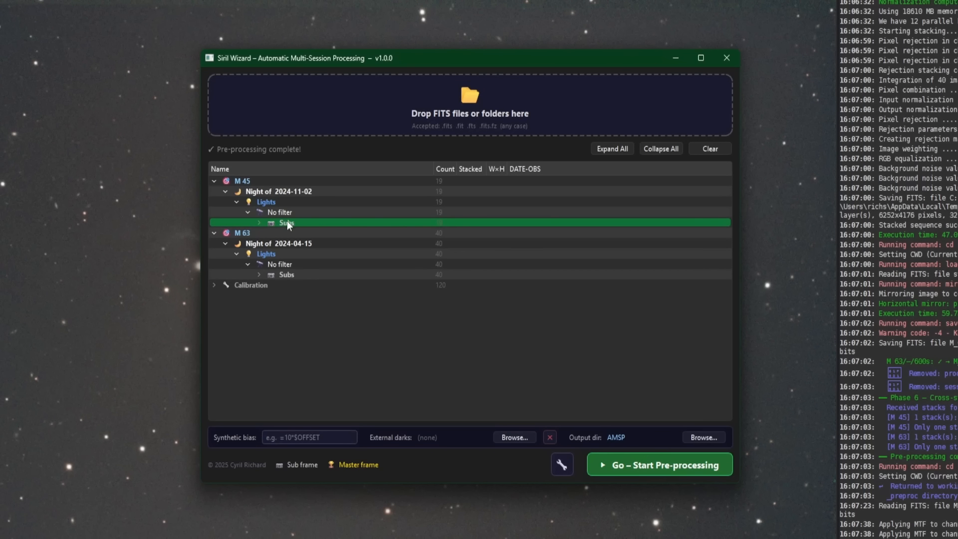
left_click(286, 222)
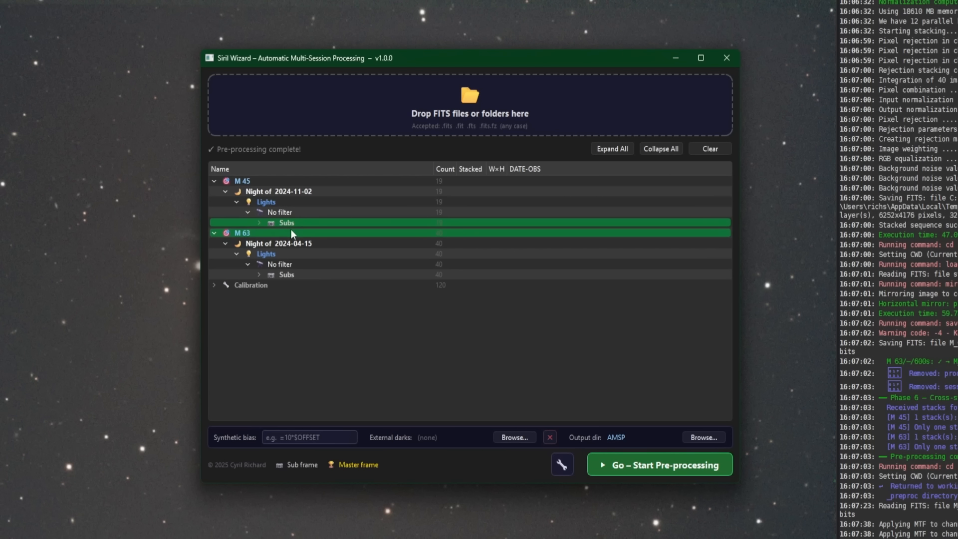
left_click(294, 274)
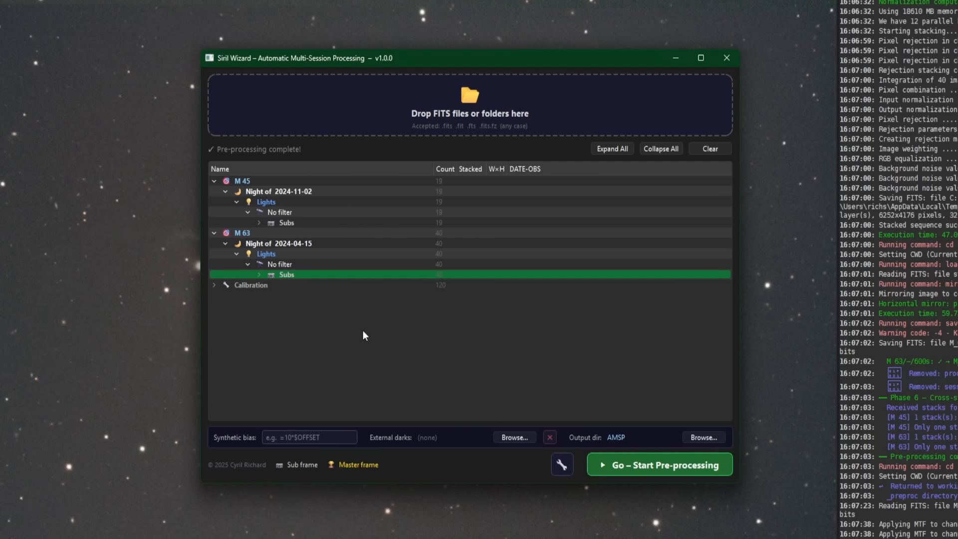
key("Delete")
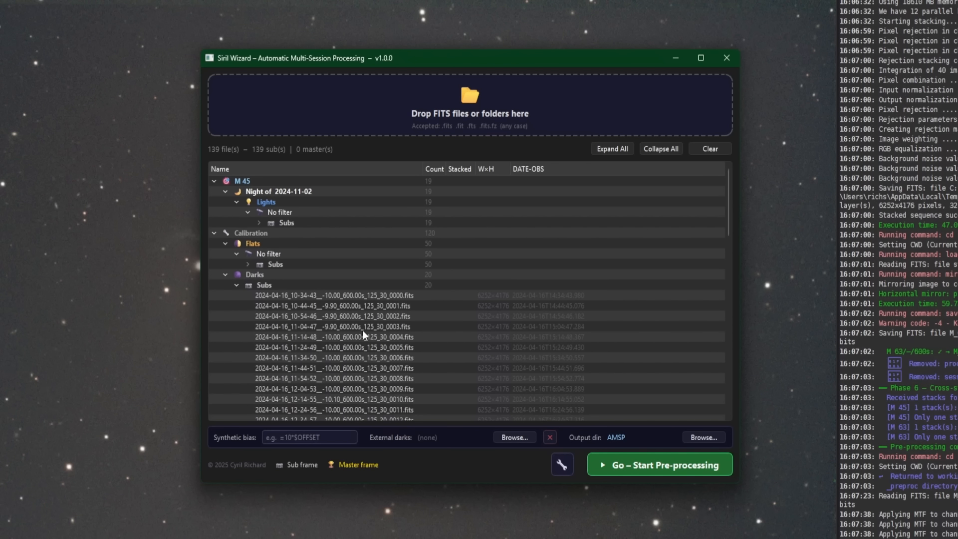
left_click(695, 148)
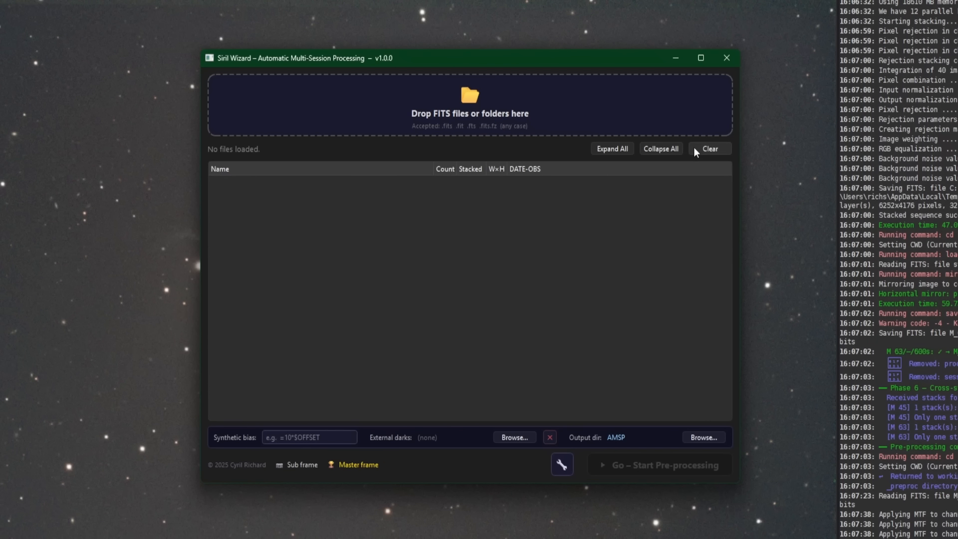
- Delete both stacked FIT files from the AMSP output folder in File Explorer and minimize its window
key("alt+Tab")
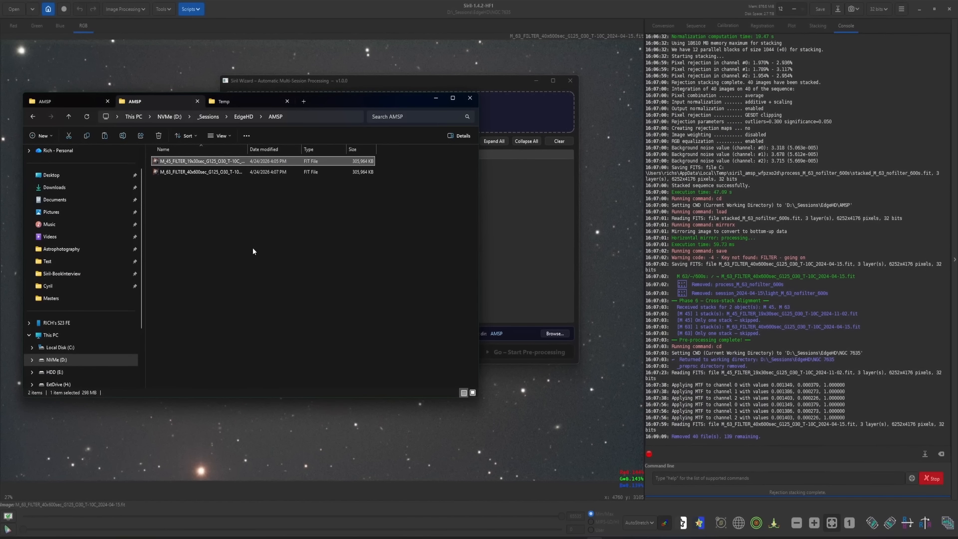
left_click_drag(252, 234, 172, 161)
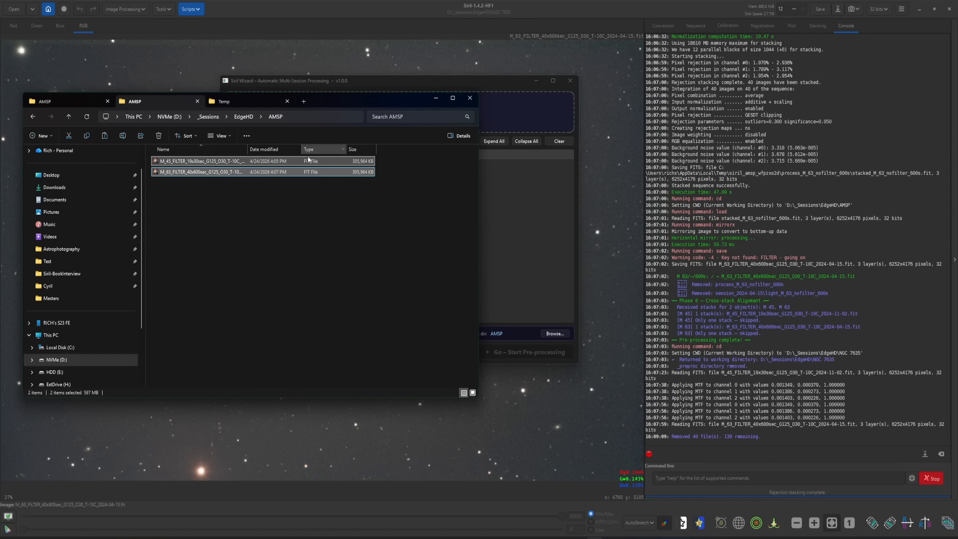
key("Delete")
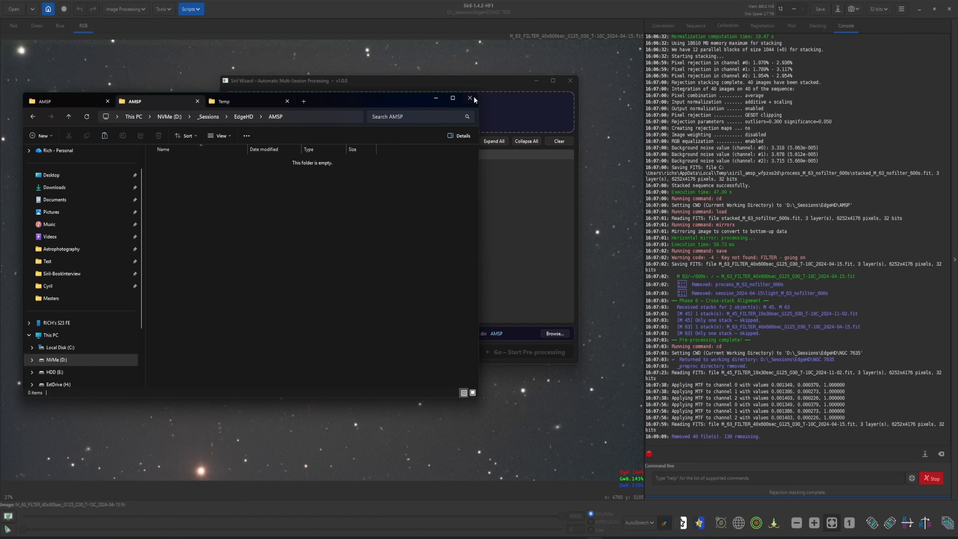
left_click(428, 96)
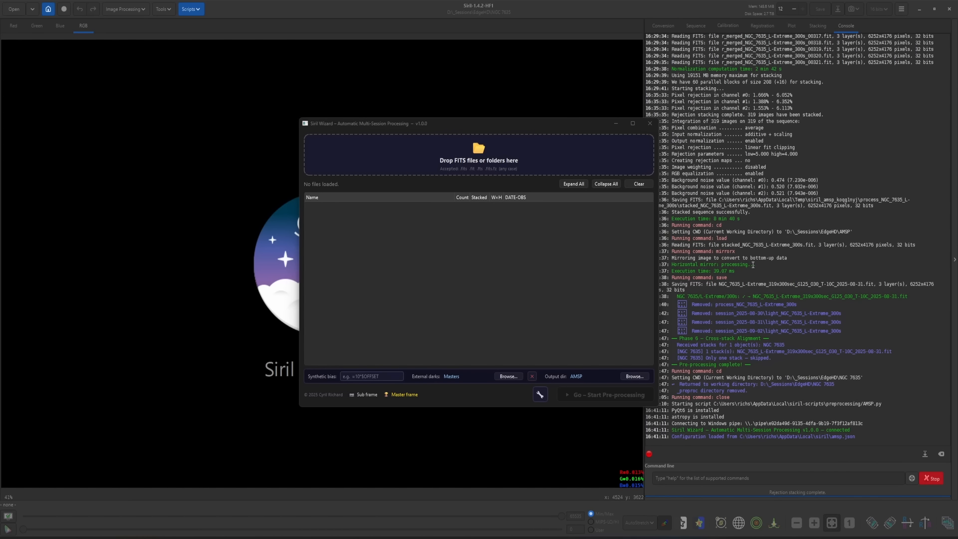
- Examine the contents of the 2025-08-30, 2025-08-31 and 2025-09-02 folders inside NGC 7635 in File Explorer
left_click(596, 536)
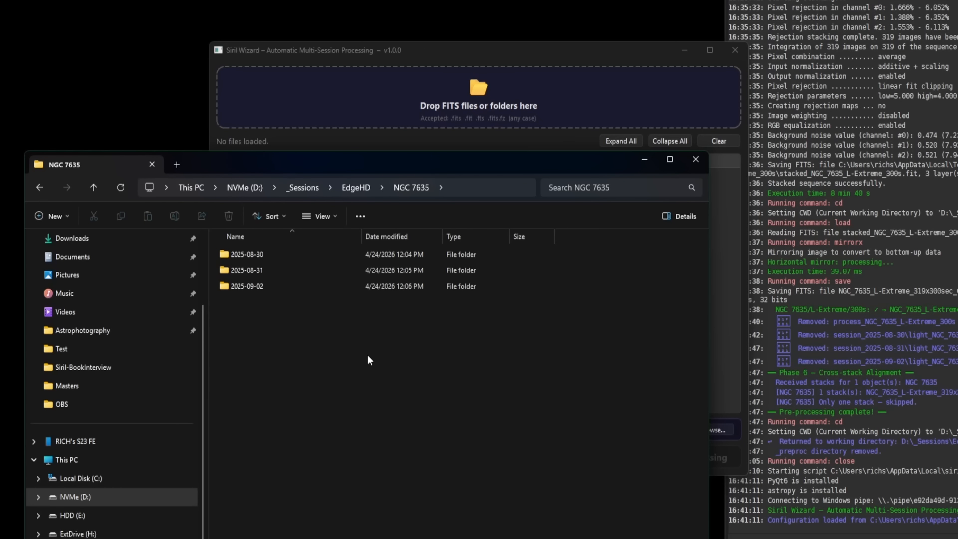
double_click(268, 255)
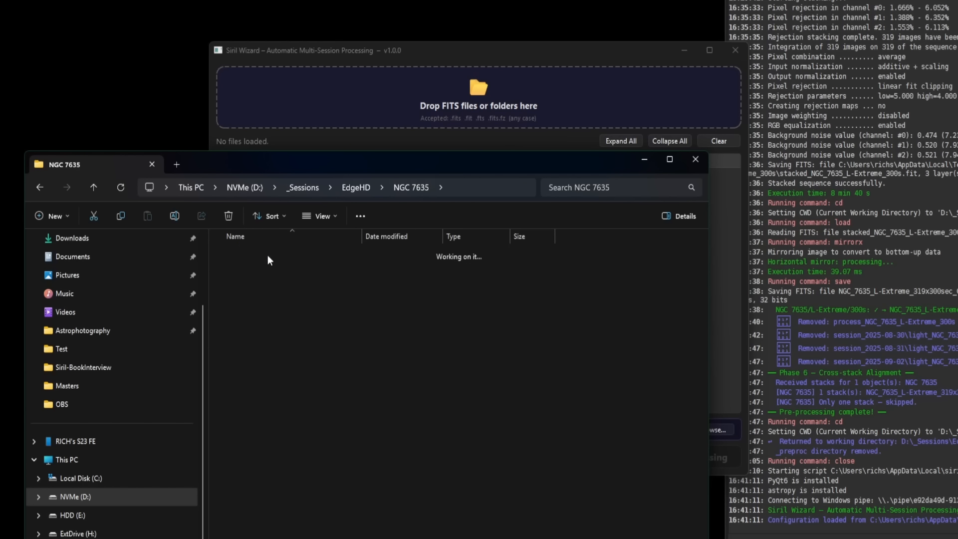
left_click(268, 271)
left_click(267, 254)
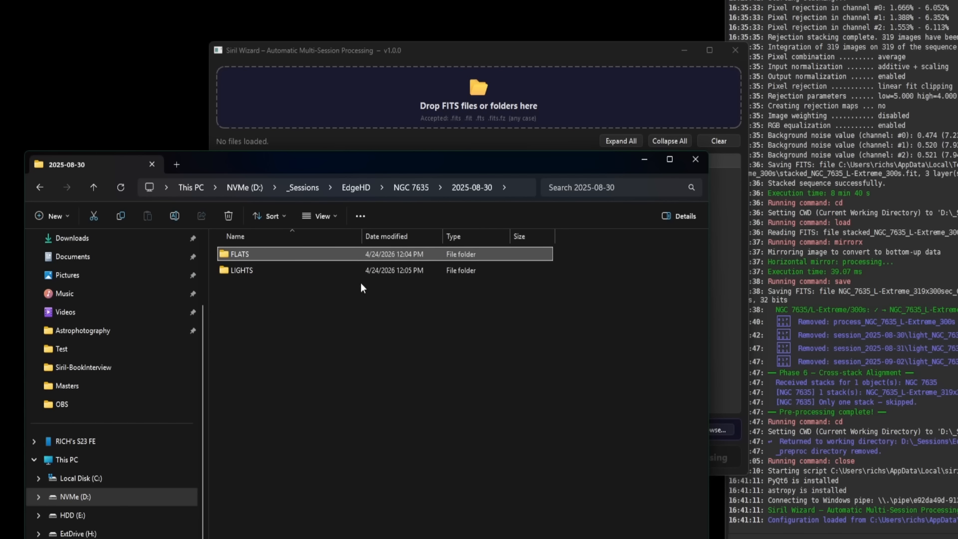
left_click(409, 188)
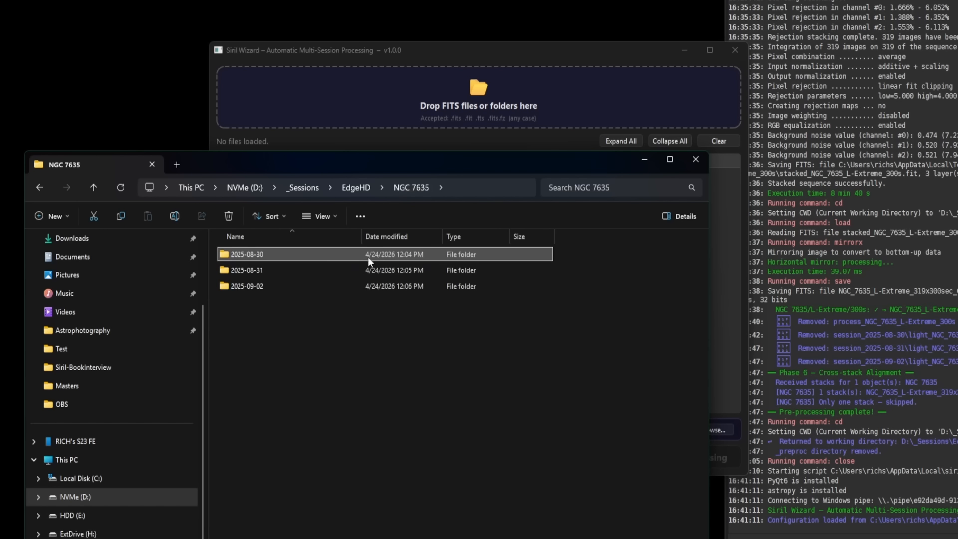
double_click(256, 268)
left_click(411, 187)
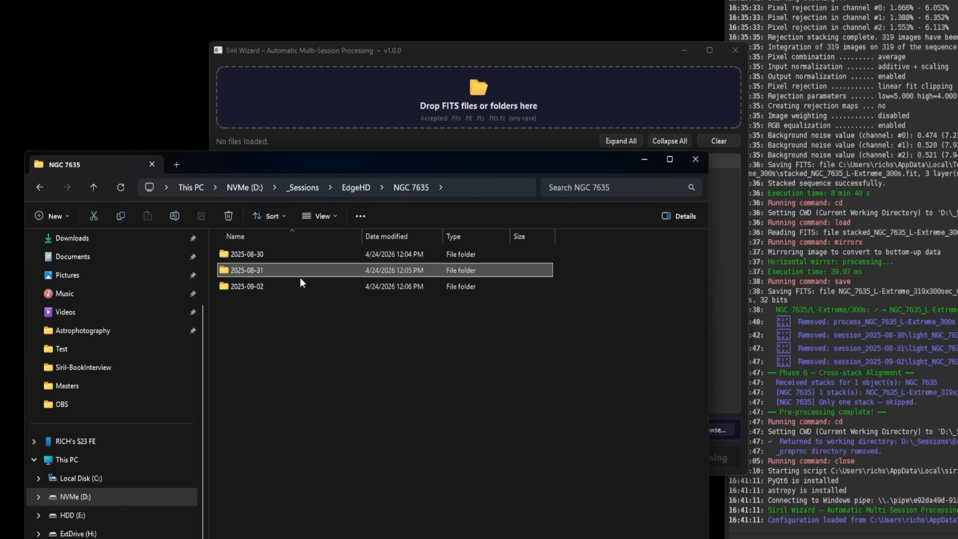
left_click(263, 289)
double_click(263, 290)
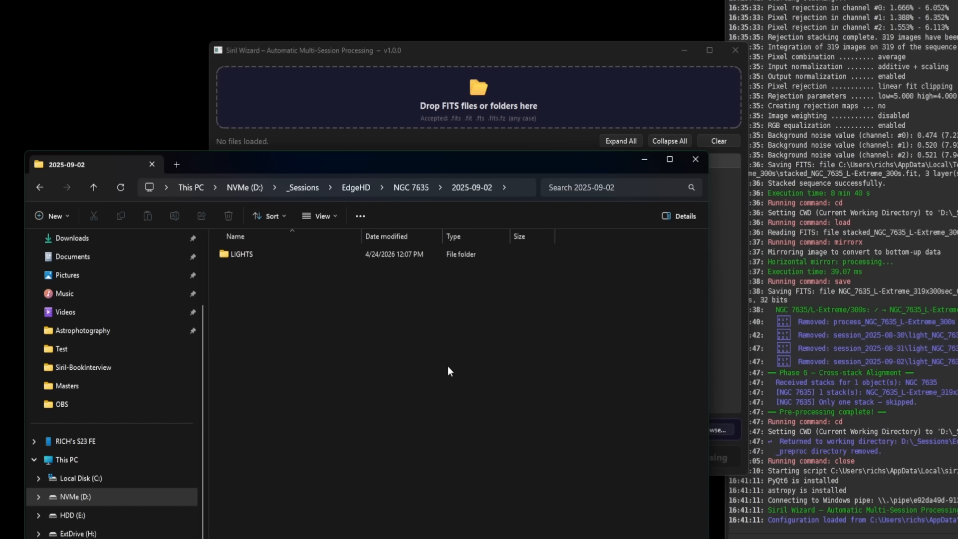
left_click(406, 185)
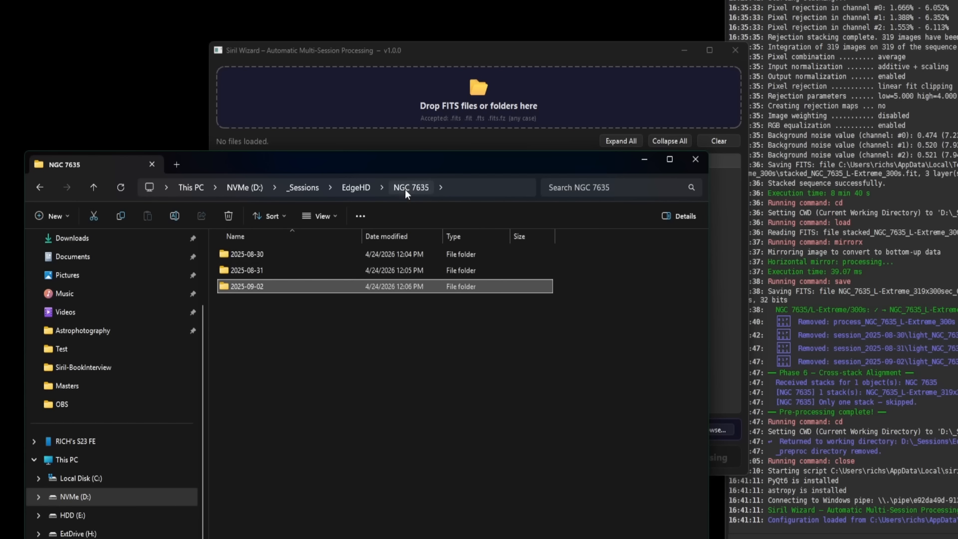
- Add the whole NGC 7635 folder from EdgeHD to the wizard and minimize File Explorer
left_click(358, 189)
left_click_drag(396, 157, 369, 188)
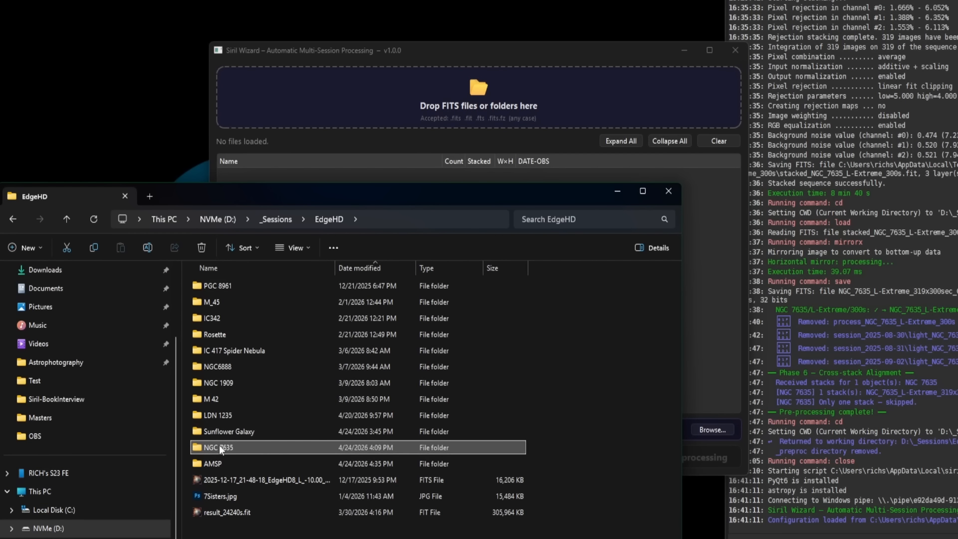
mouse_move(230, 448)
left_click_drag(234, 449, 357, 93)
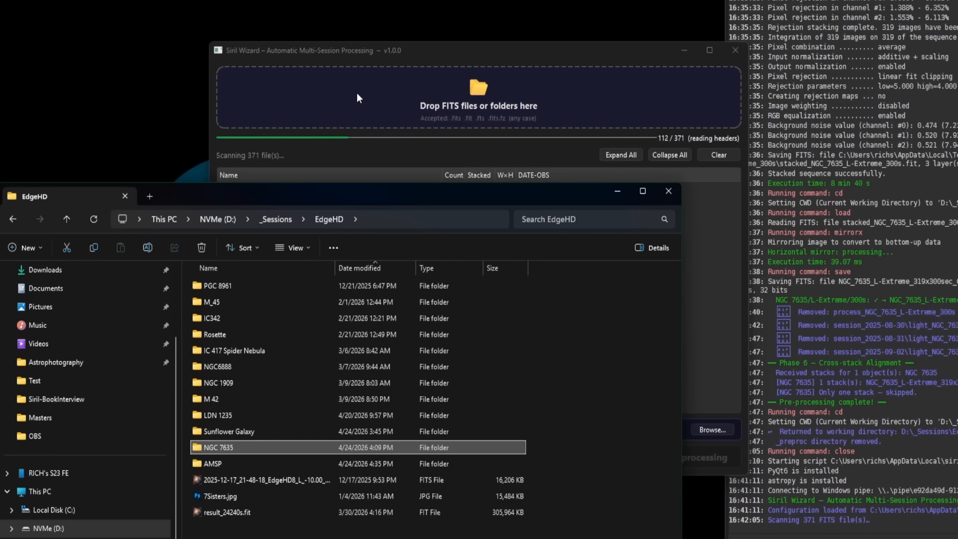
left_click(618, 191)
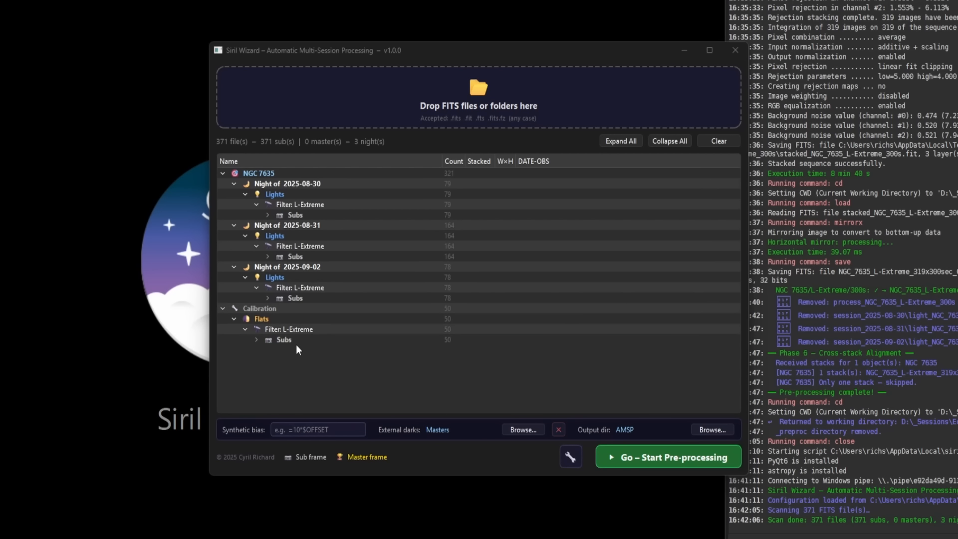
- Review and accept the advanced pipeline options, and add the master bias Poseidon-C_PRO_BIAS_G125_O30_Bin1.fit to the wizard
left_click(570, 460)
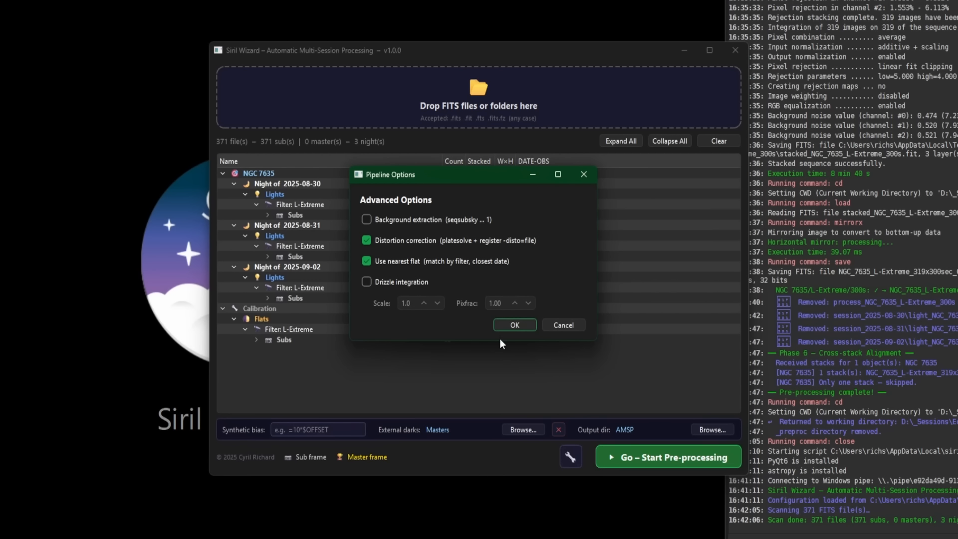
left_click(511, 326)
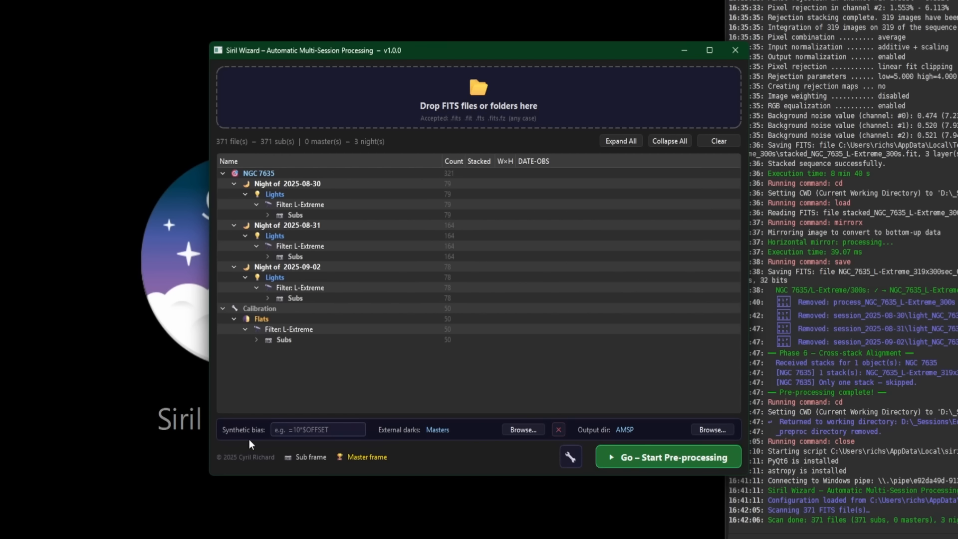
left_click_drag(0, 320, 408, 124)
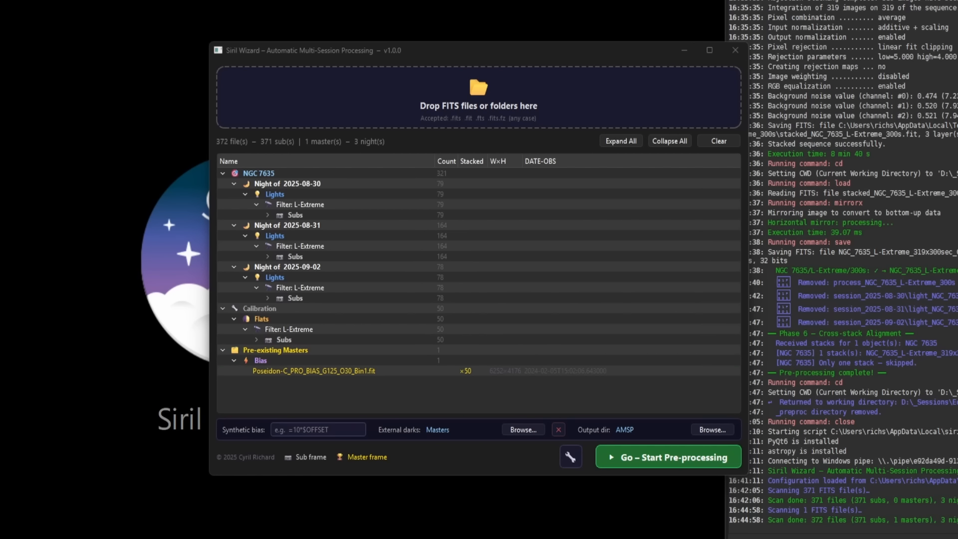
- Set the external darks folder to D:\Masters and start pre-processing the NGC 7635 session
left_click_drag(0, 100, 542, 57)
key("alt+Left")
double_click(336, 177)
left_click(527, 425)
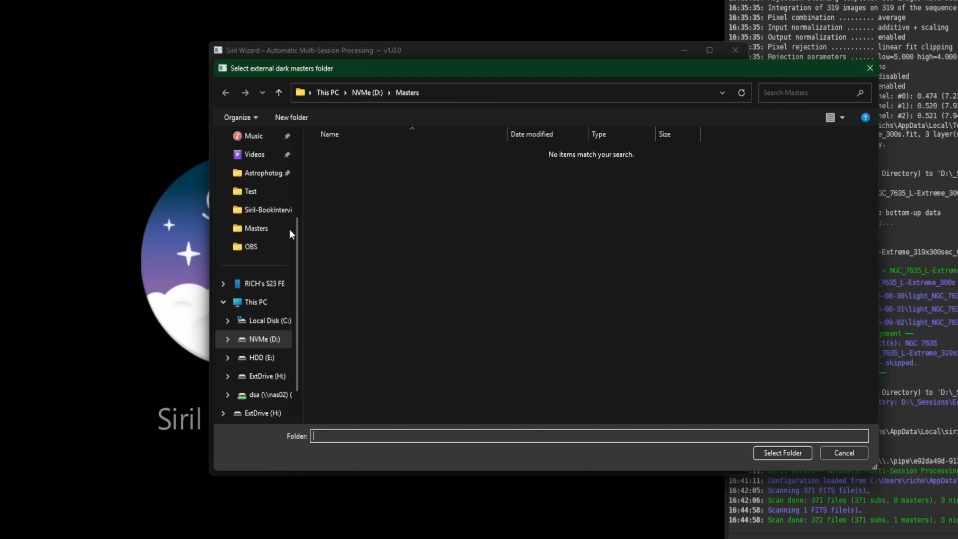
left_click(253, 339)
double_click(470, 163)
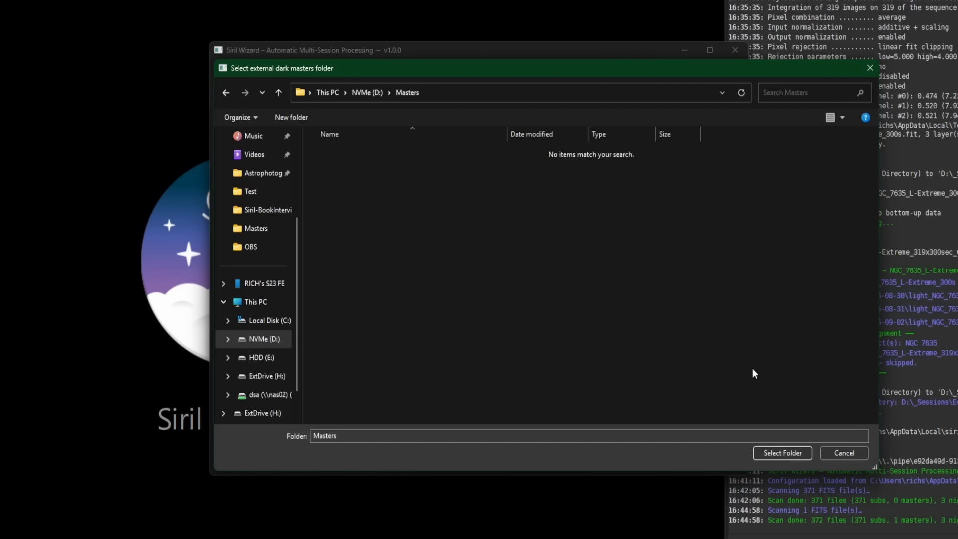
left_click(767, 454)
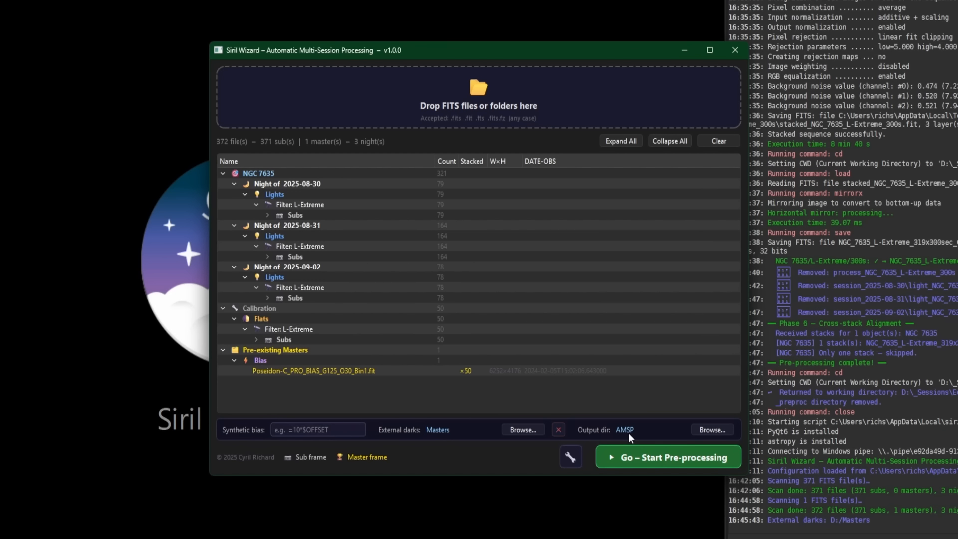
left_click(642, 457)
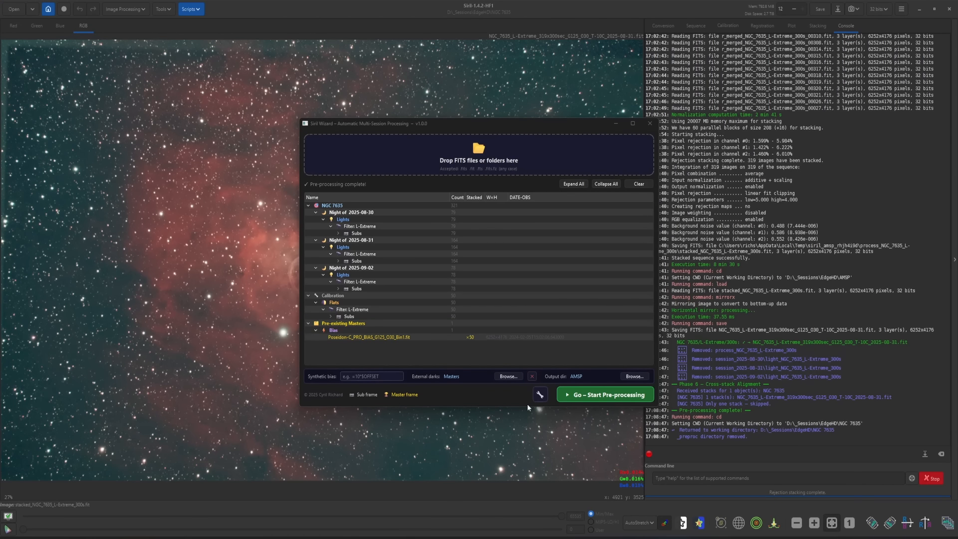
- Minimize the wizard, delete the NGC_7635 L-Extreme stack from the AMSP output folder, and move File Explorer out of the way
left_click(616, 124)
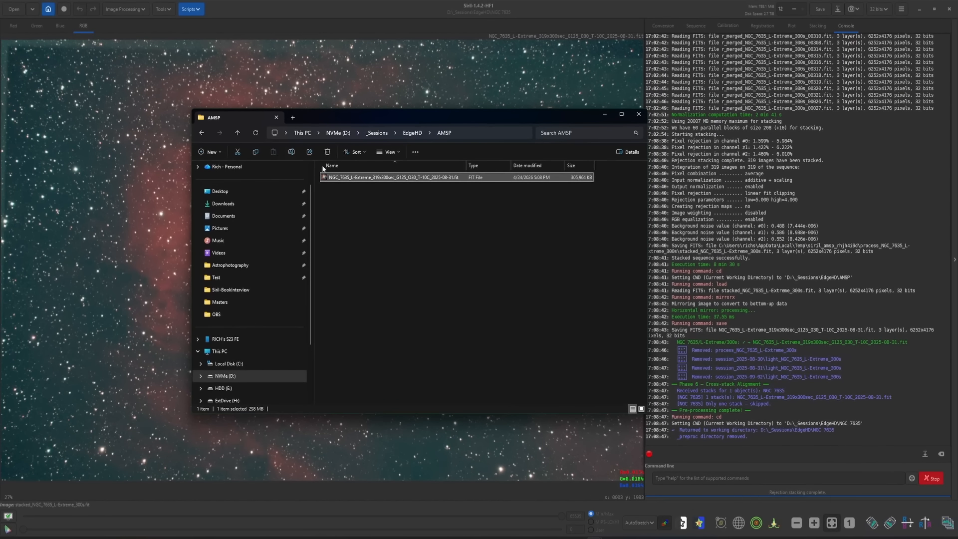
left_click(324, 154)
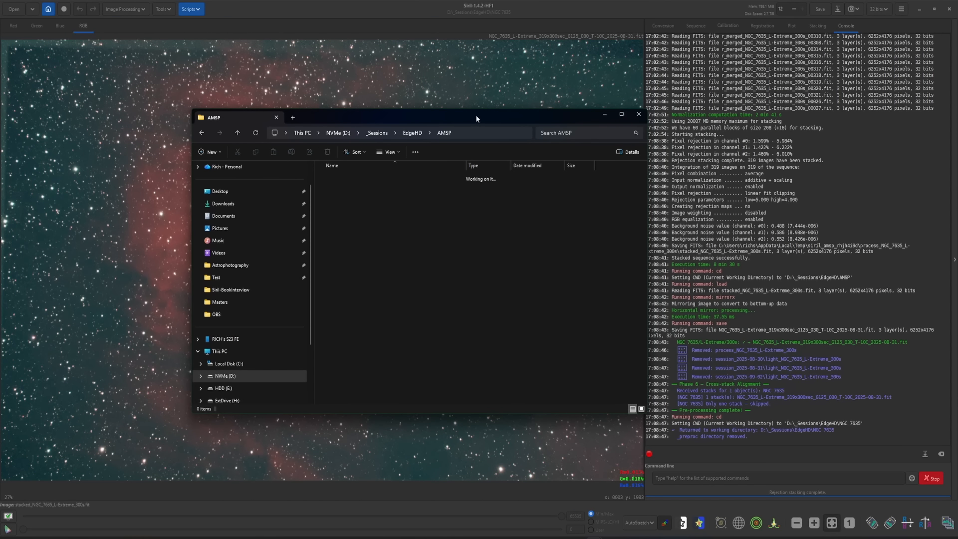
left_click_drag(516, 121, 0, 150)
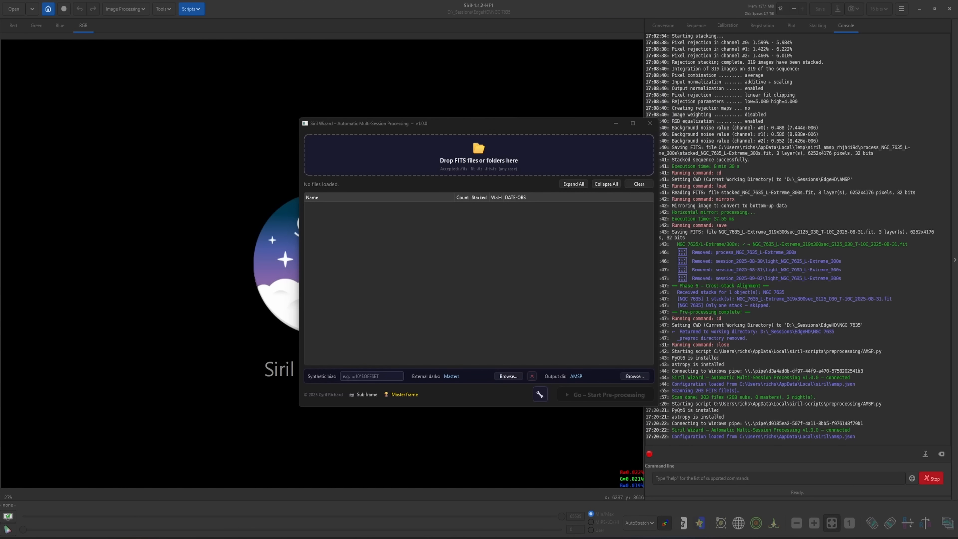
- Arrange File Explorer beside the wizard and examine the filter folders inside the 2025-11-03 lights of IC 1805
left_click_drag(0, 160, 259, 93)
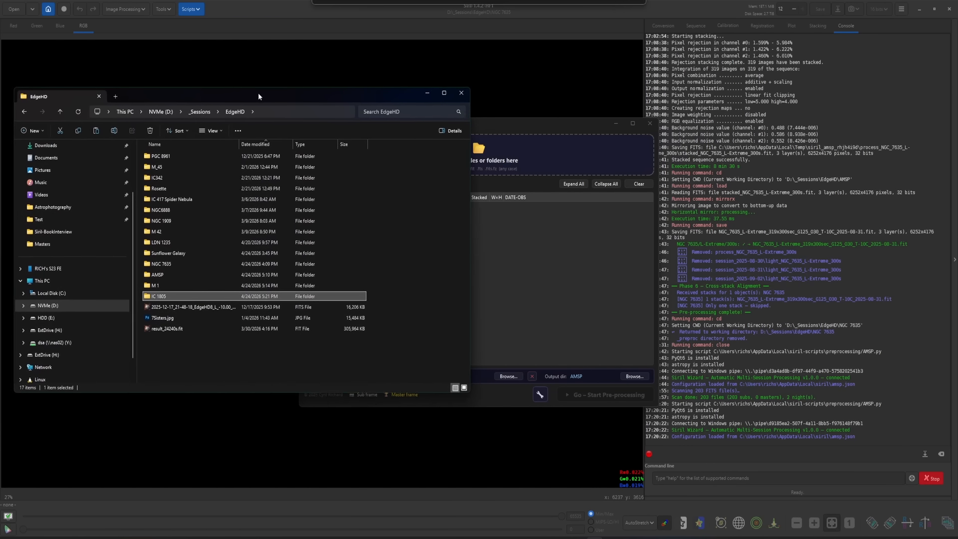
left_click_drag(491, 125, 706, 92)
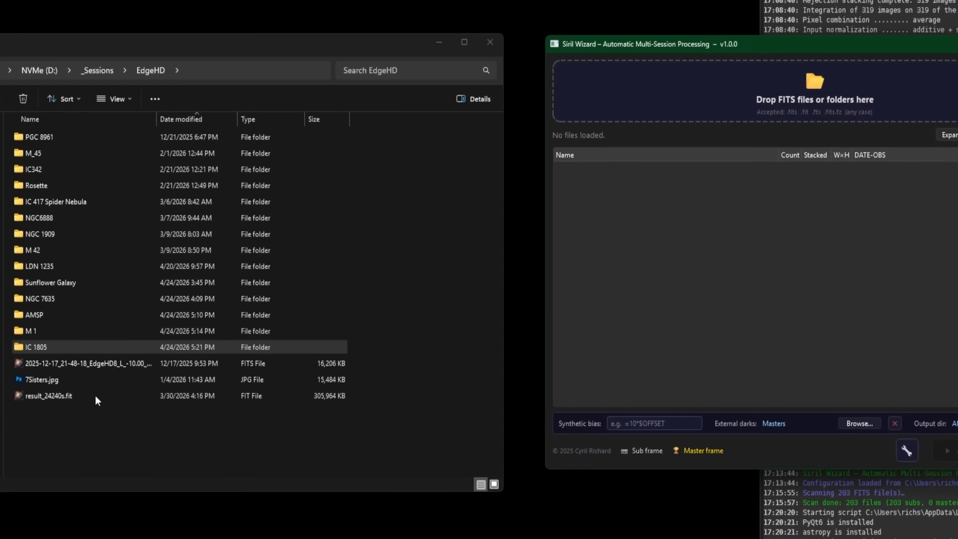
left_click(52, 346)
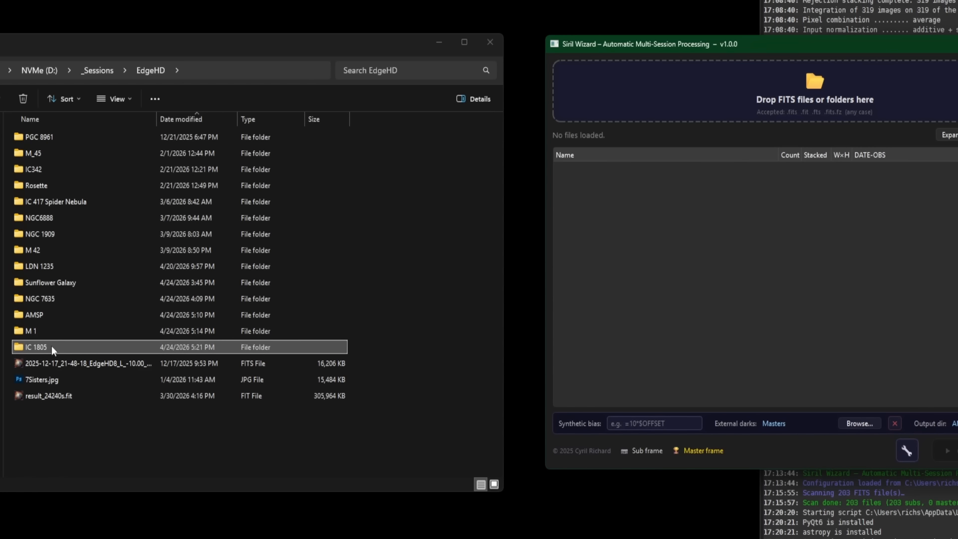
double_click(52, 347)
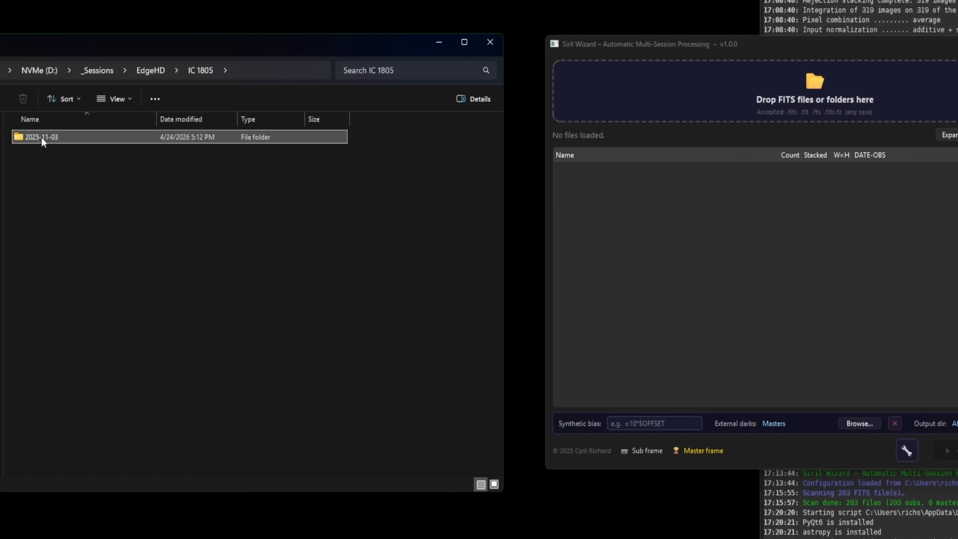
double_click(41, 137)
double_click(30, 136)
double_click(43, 135)
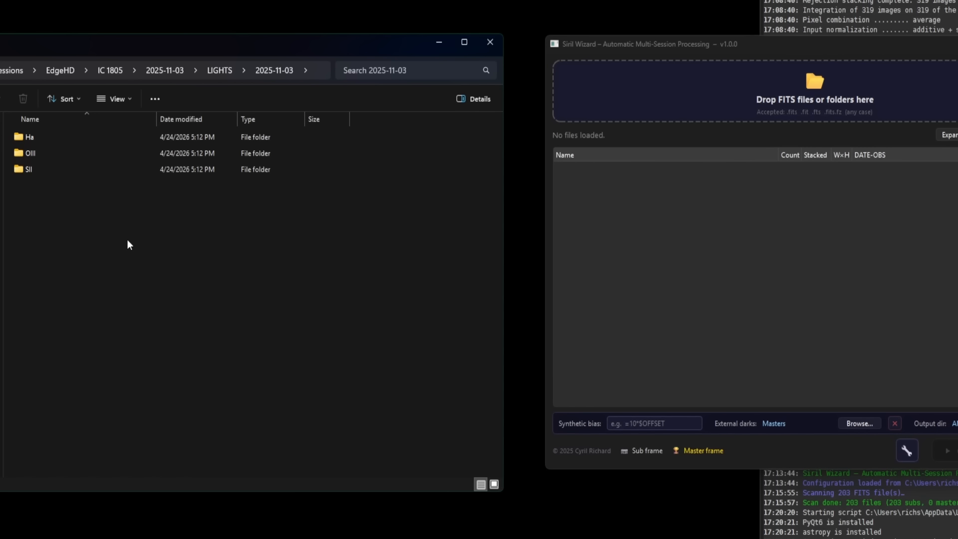
- Examine the night folders in M 1 and the filter folders inside the 2025-11-13 LIGHTS folder
left_click(60, 70)
double_click(35, 329)
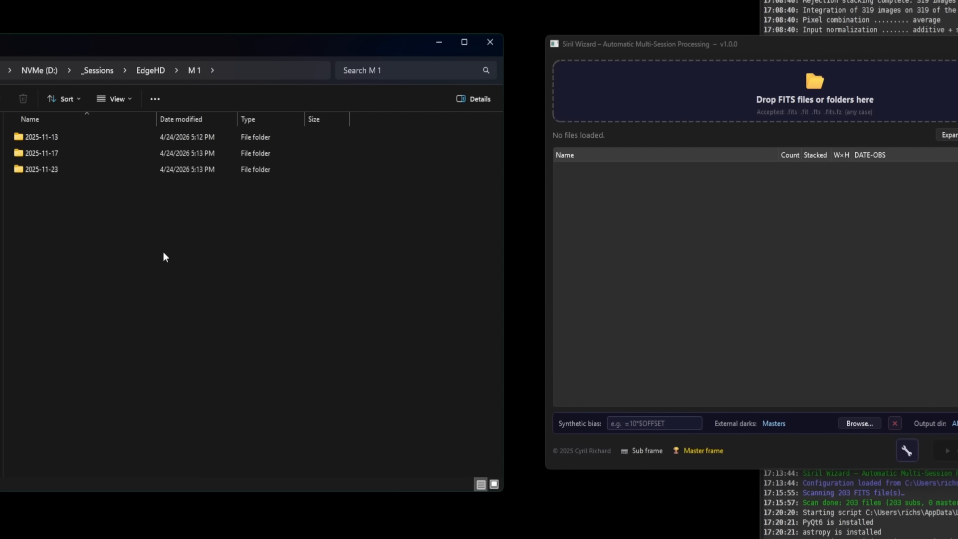
double_click(35, 141)
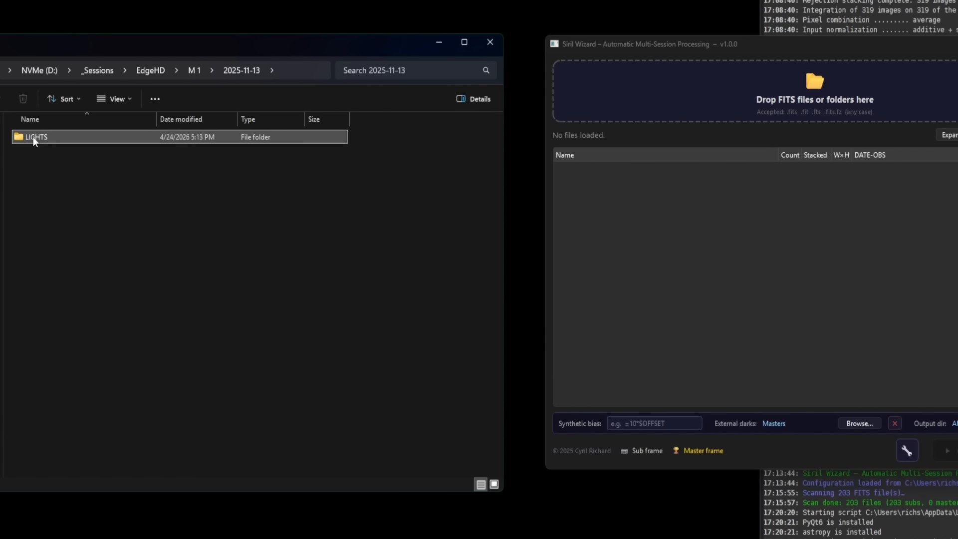
double_click(33, 137)
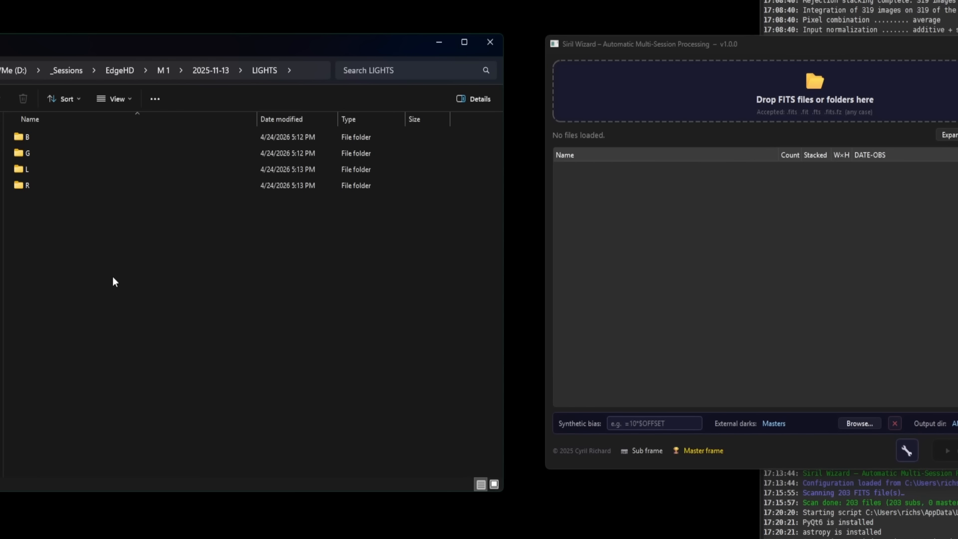
- Add the whole M 1 folder from EdgeHD to the wizard and collapse its entry in the file list
left_click(104, 73)
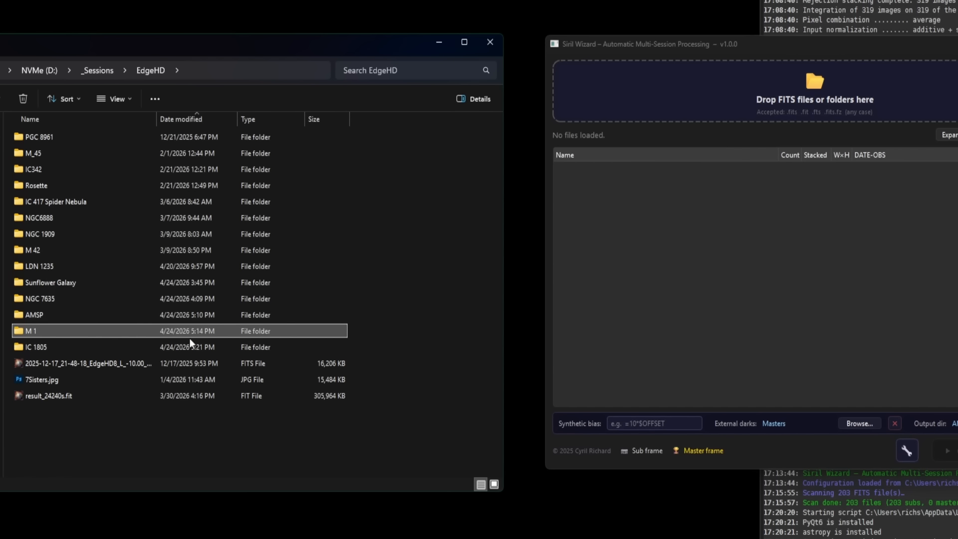
left_click_drag(49, 332, 799, 100)
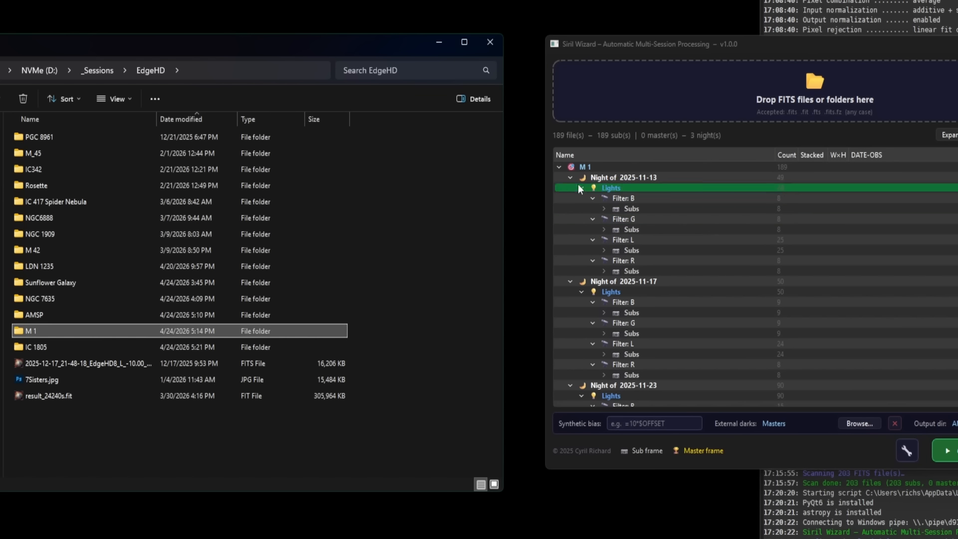
left_click(559, 166)
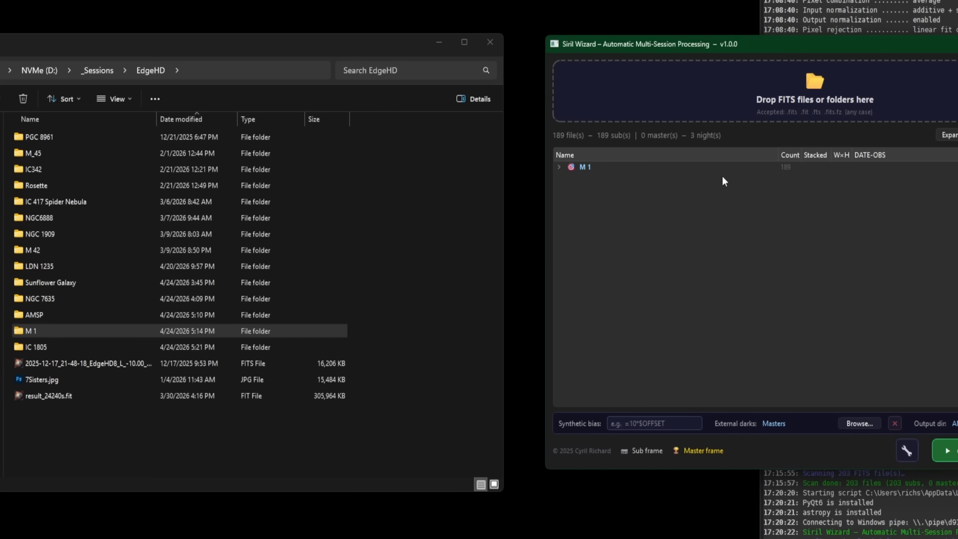
- Add the whole IC 1805 folder to the wizard and collapse the IC 1805 and M 1 entries in the file list
left_click(47, 345)
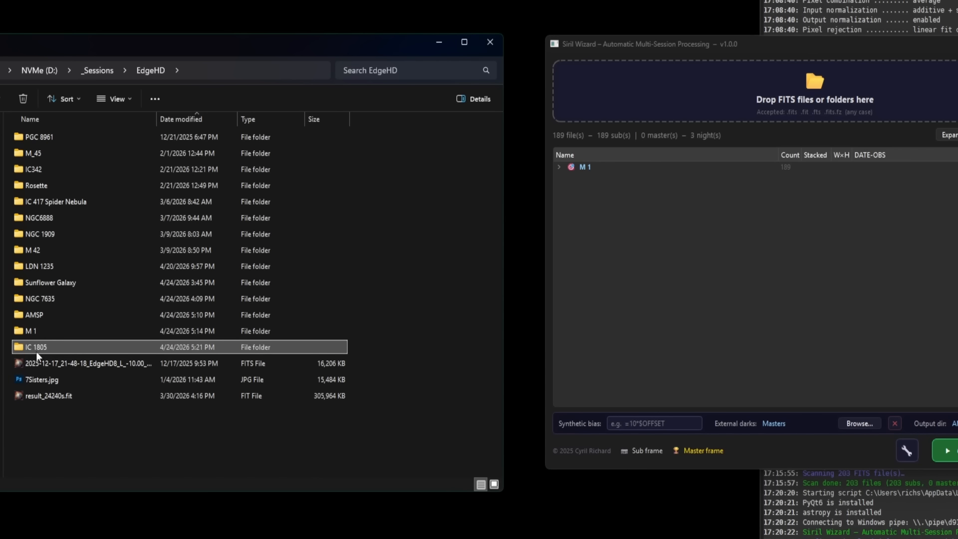
left_click_drag(42, 346, 743, 113)
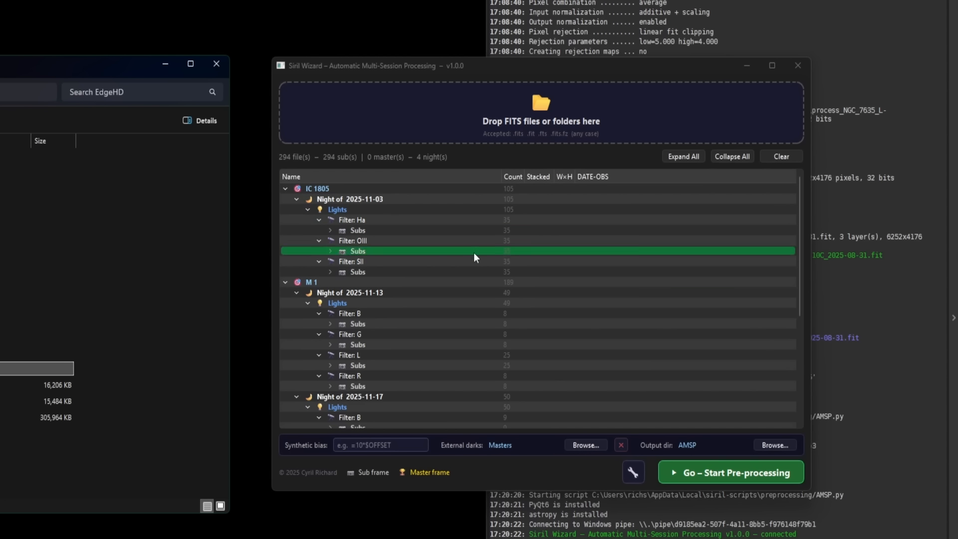
left_click(286, 189)
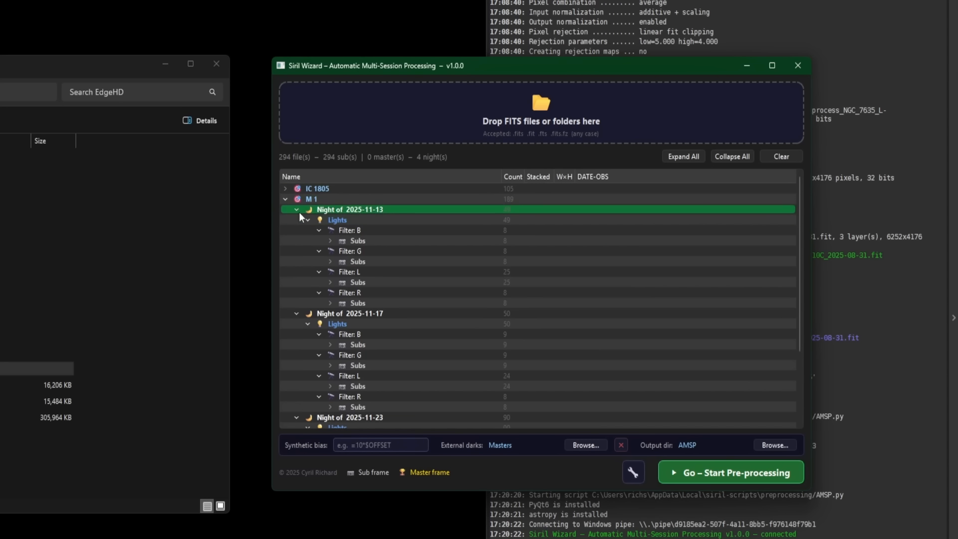
left_click(285, 198)
left_click(285, 199)
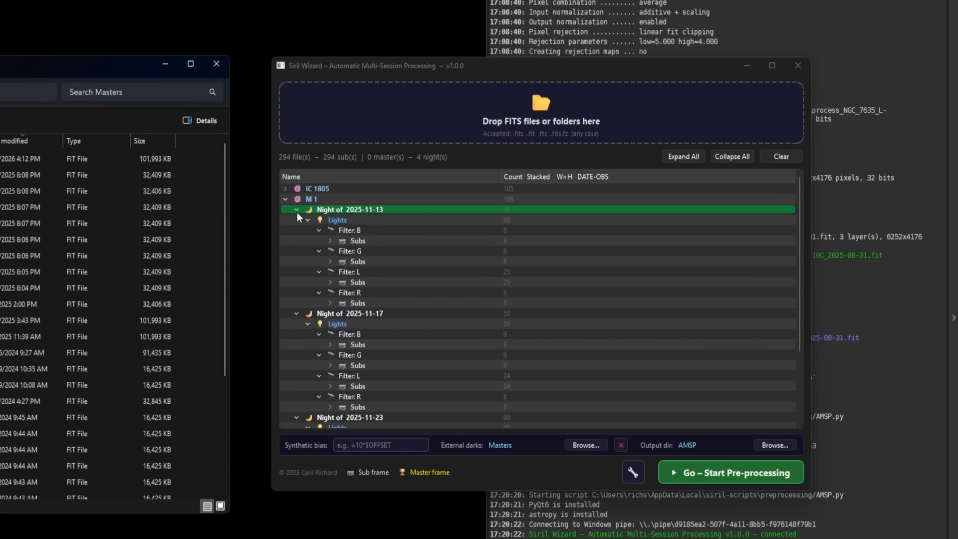
left_click(285, 199)
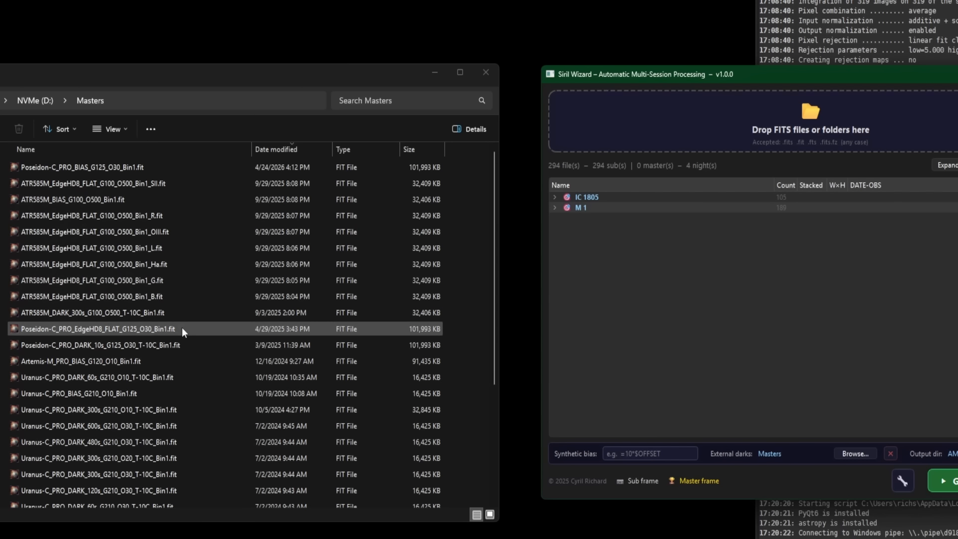
- Add the seven ATR585M_EdgeHD8_FLAT_G100_O500_Bin1 master flats (SII, R, OIII, L, Ha, G, B) from the Masters folder to the wizard
left_click(164, 215)
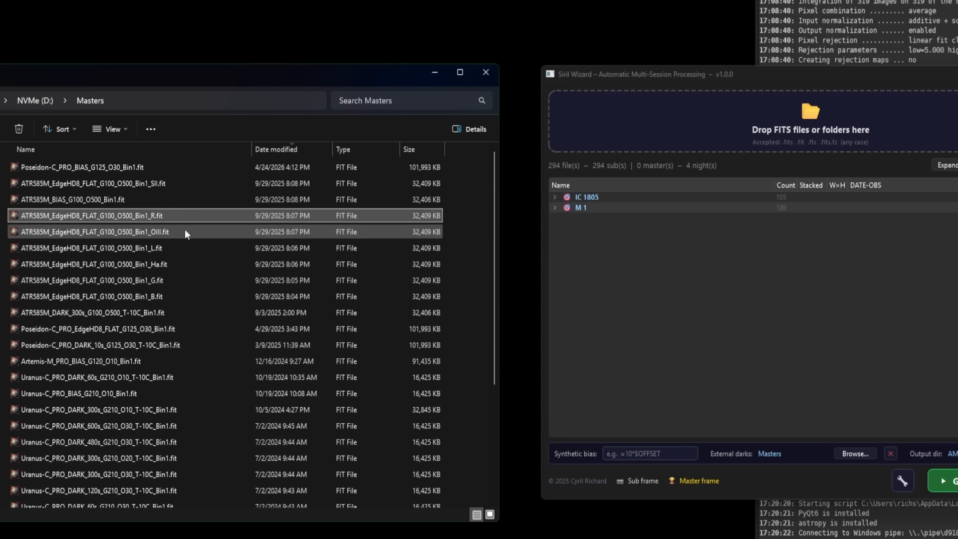
left_click(166, 235, "shift")
left_click(164, 251, "shift")
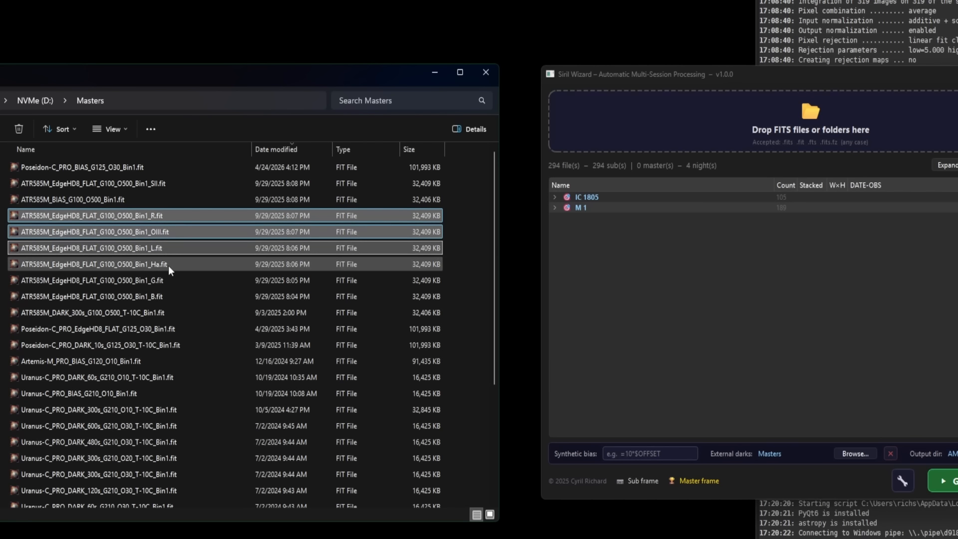
left_click(163, 264, "shift")
left_click(164, 282, "ctrl")
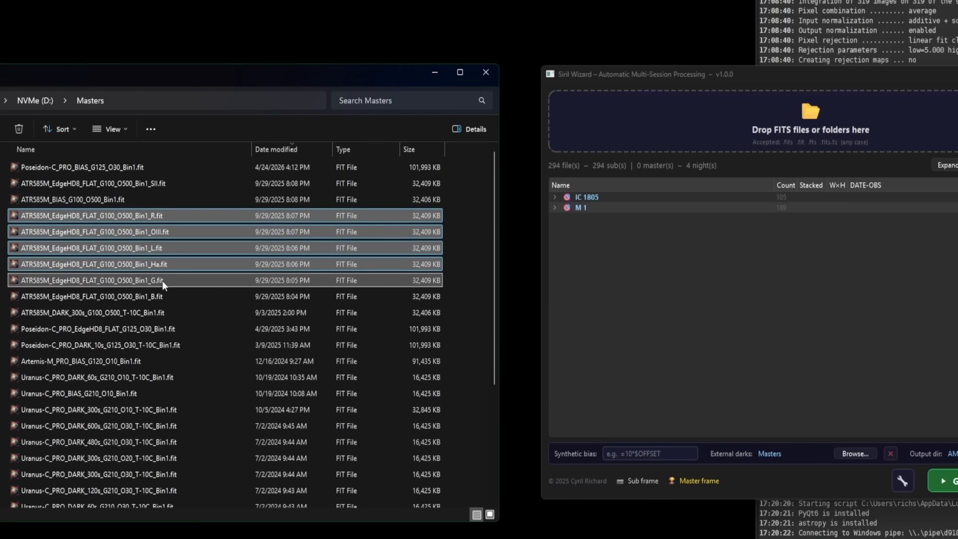
left_click(159, 298, "ctrl")
left_click(133, 184, "ctrl")
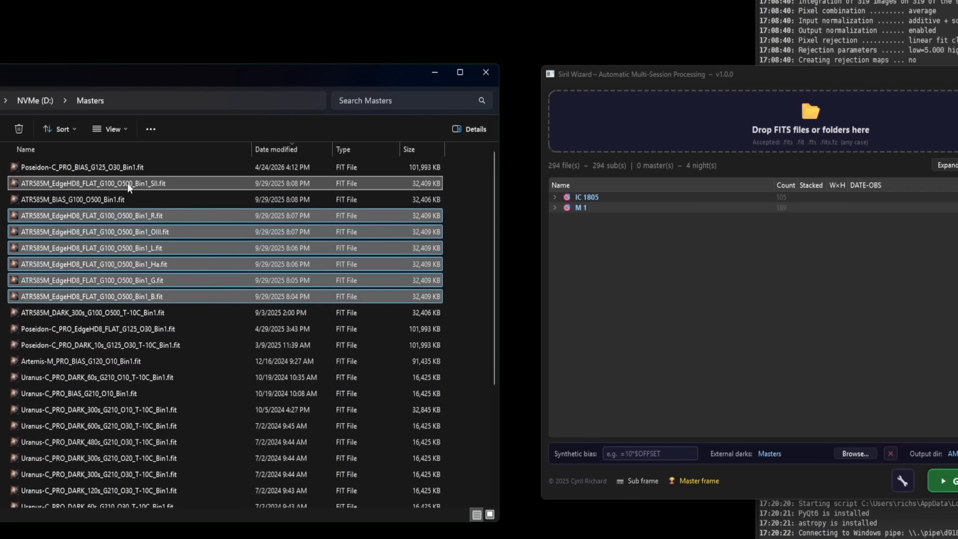
left_click_drag(171, 252, 814, 113)
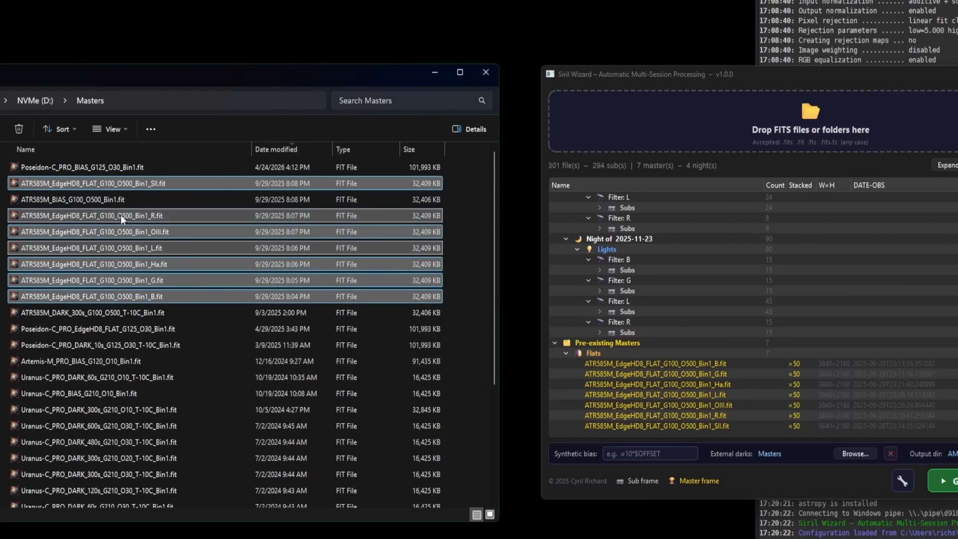
- Add the master bias ATR585M_BIAS_G100_O500_Bin1.fit to the wizard and start pre-processing the IC 1805 and M 1 sessions
left_click(98, 200)
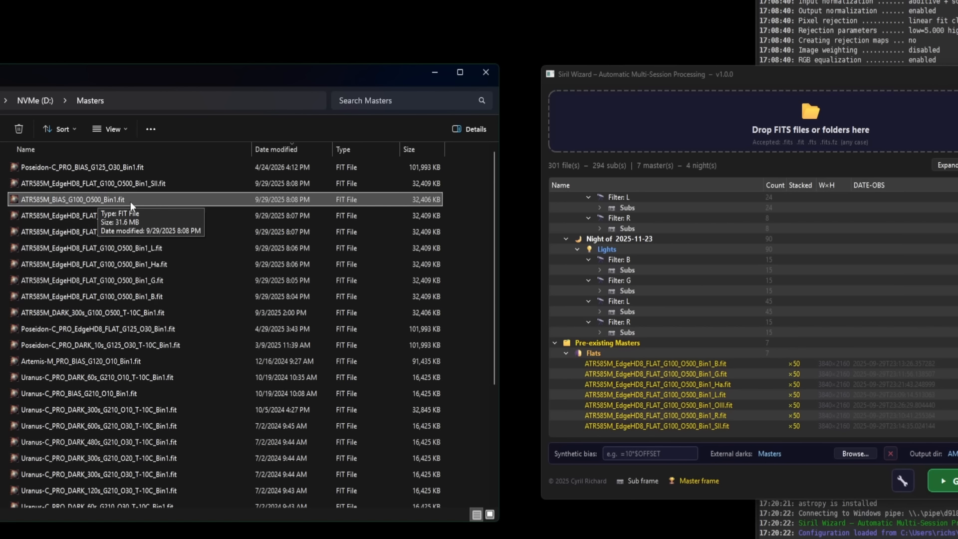
left_click_drag(97, 198, 803, 127)
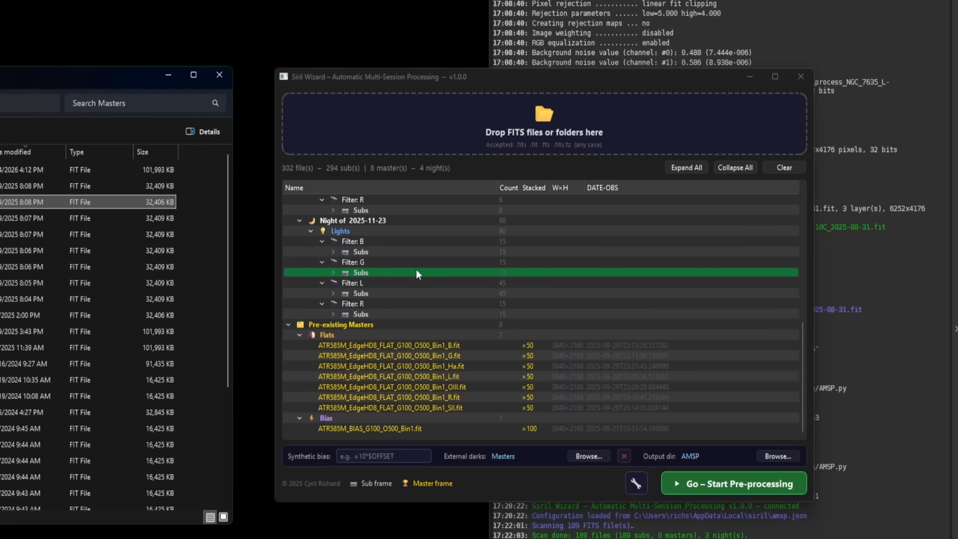
scroll(418, 274, "up", 10)
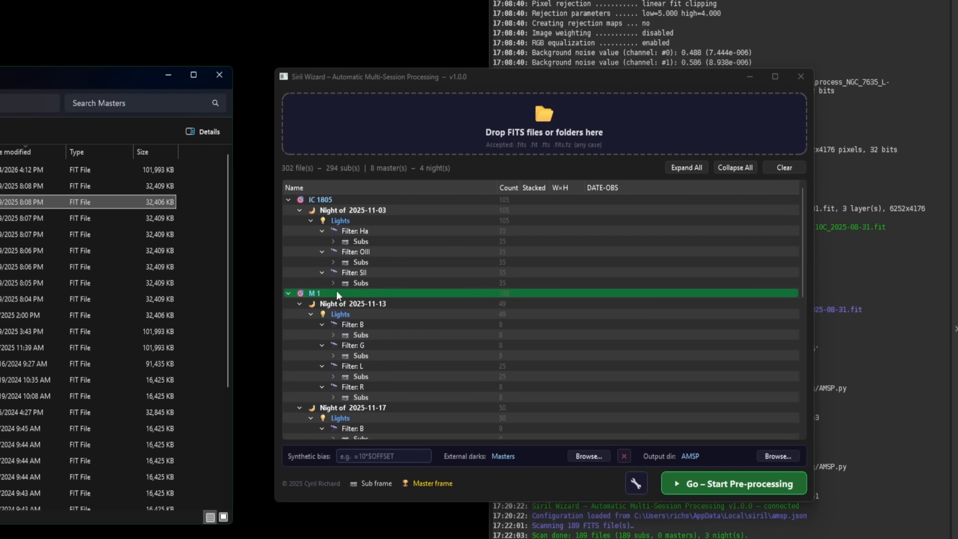
scroll(442, 315, "down", 6)
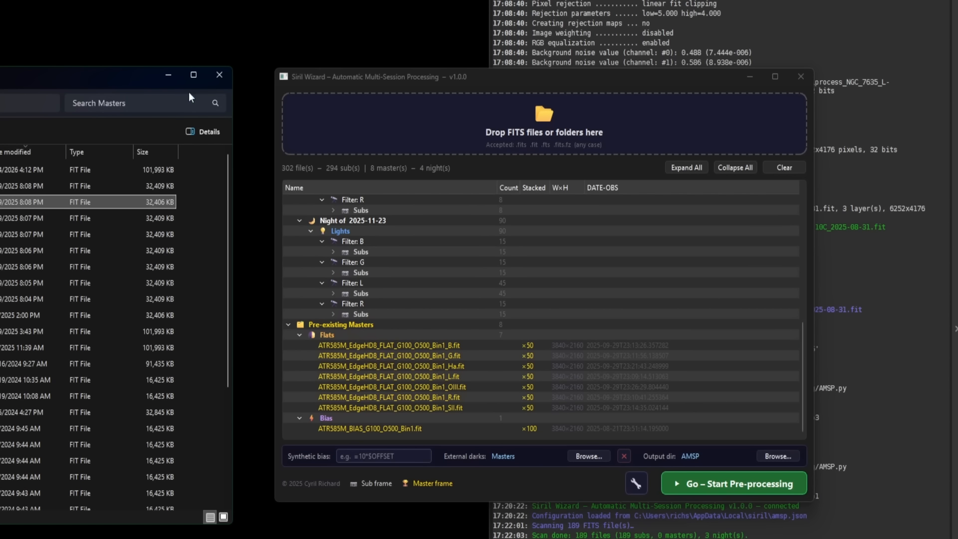
left_click(168, 78)
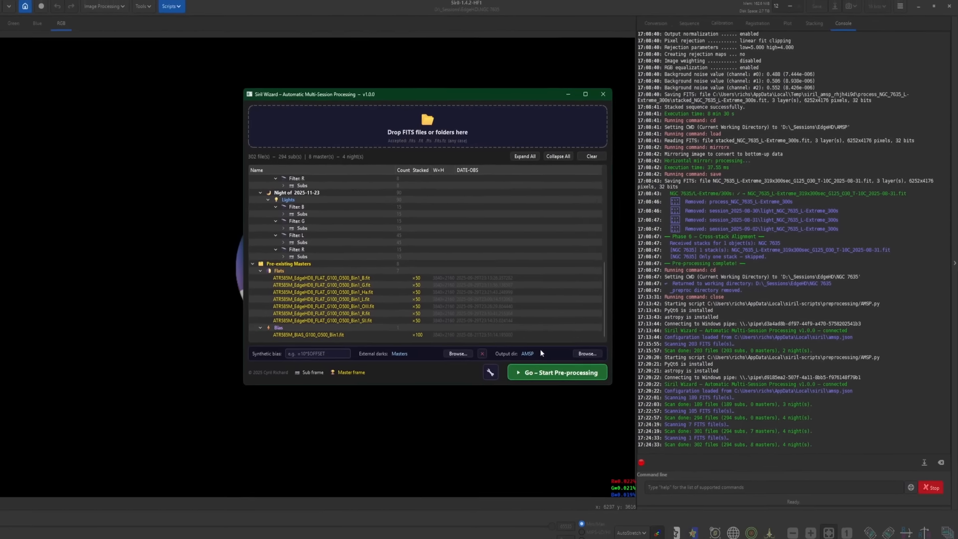
left_click(558, 370)
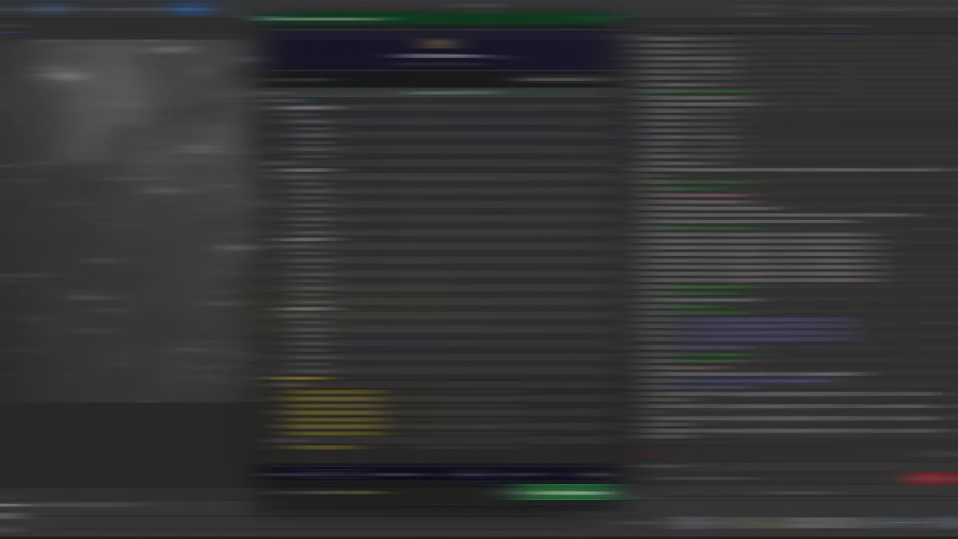
- Examine the aligned and unaligned IC 1805 and M 1 stacks for each filter in the AMSP output folder
left_click(588, 536)
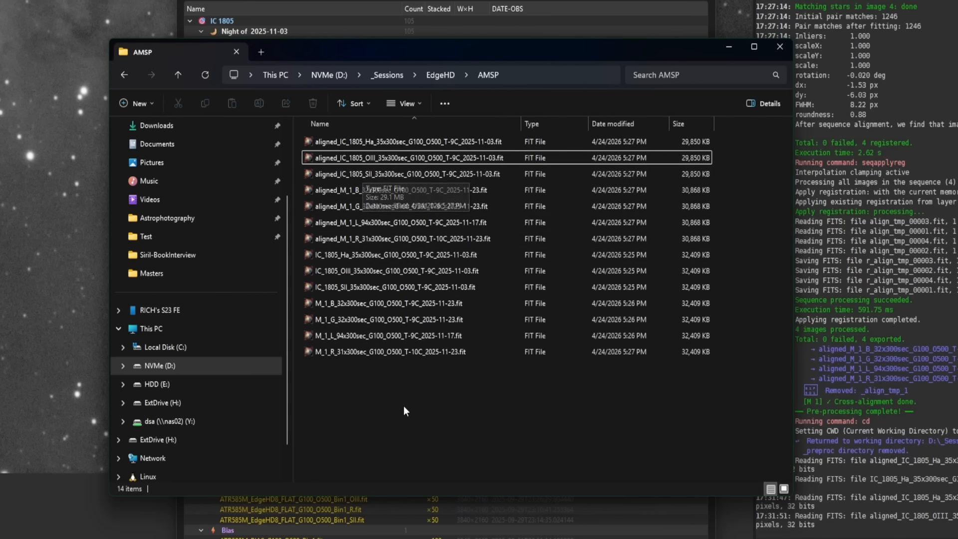
left_click(329, 136)
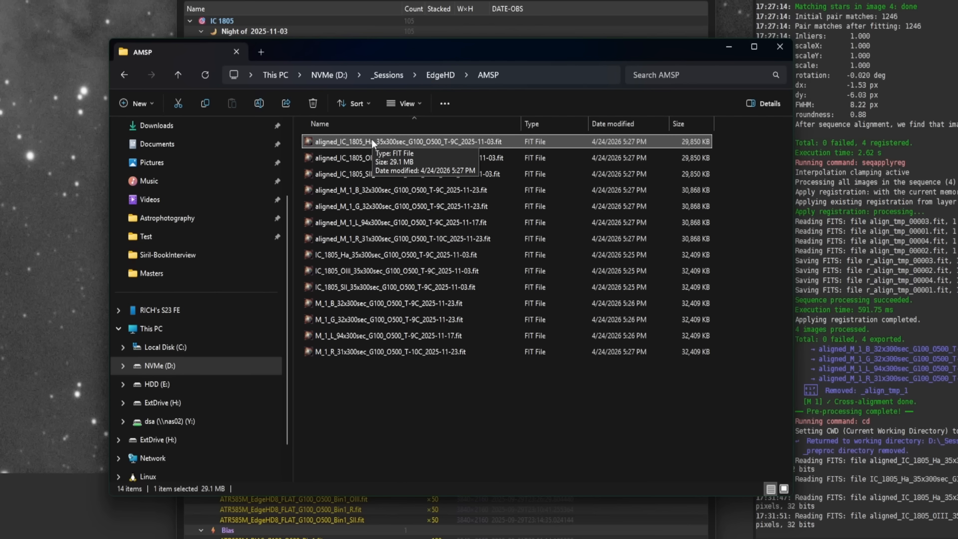
left_click(356, 173, "shift")
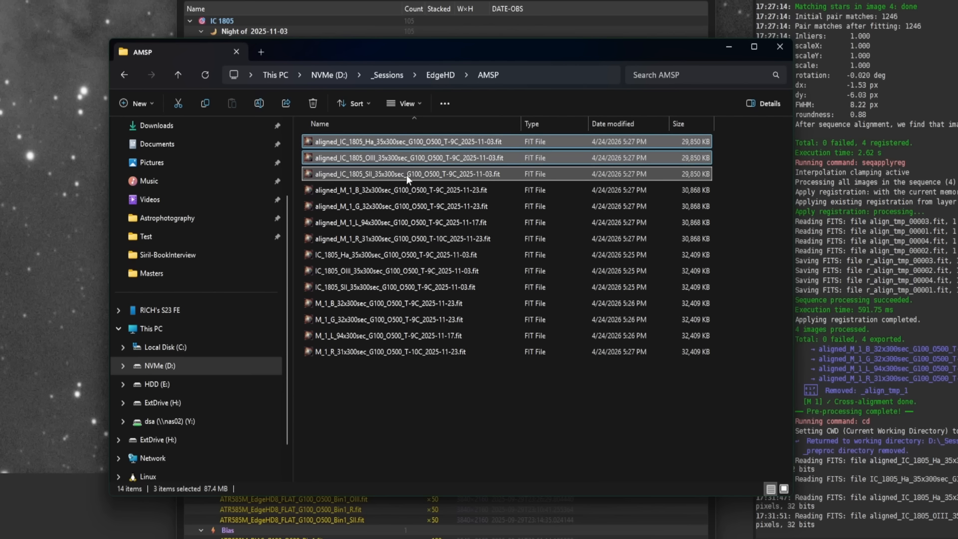
left_click(351, 258)
left_click(368, 293, "shift")
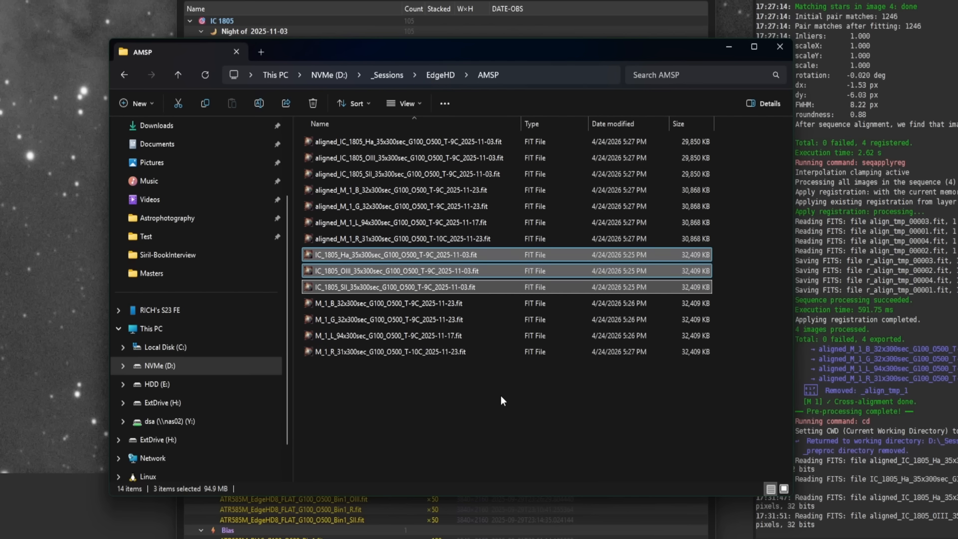
left_click(404, 191)
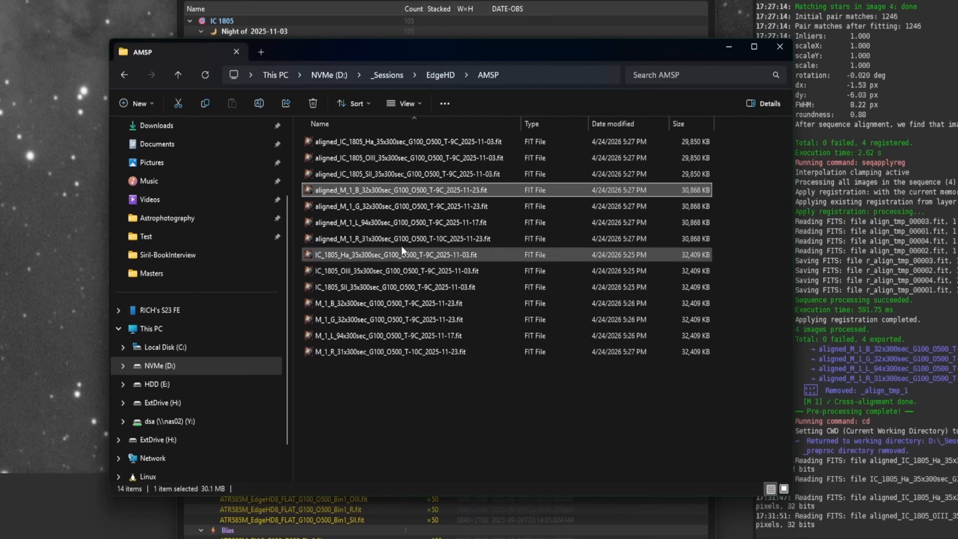
left_click(387, 240, "shift")
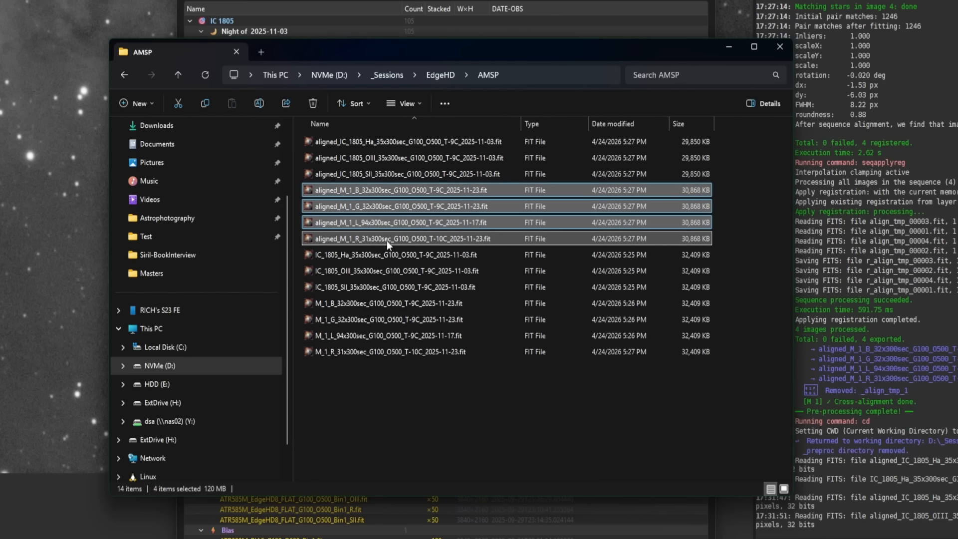
left_click(342, 301)
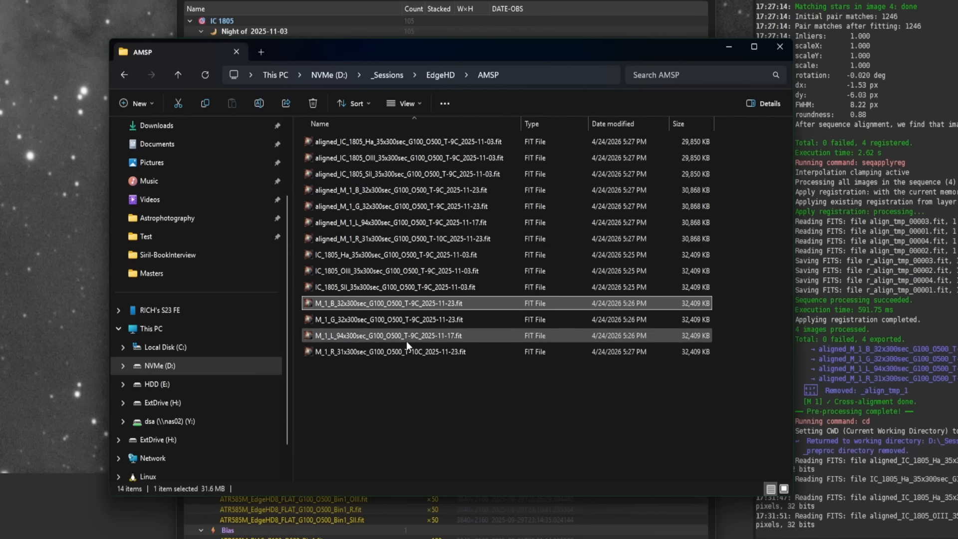
left_click(334, 349, "shift")
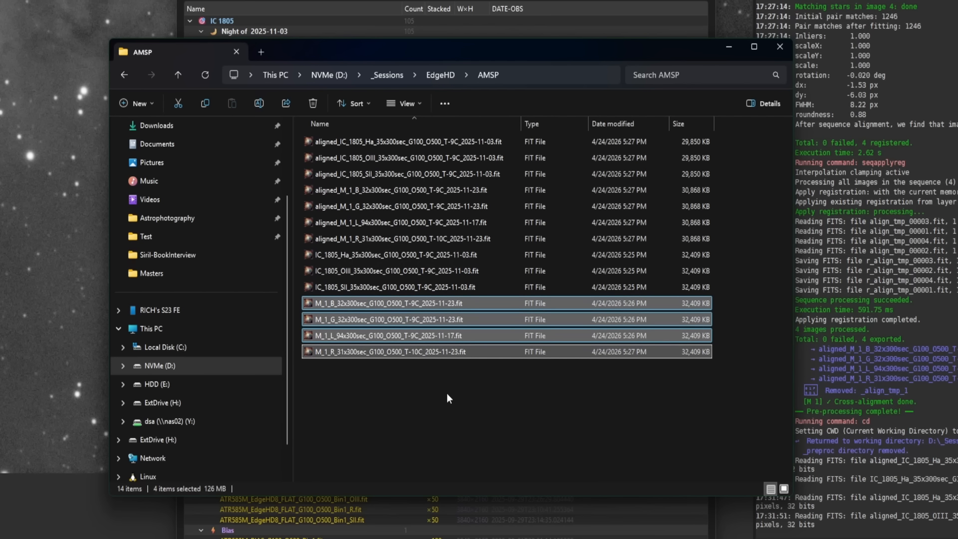